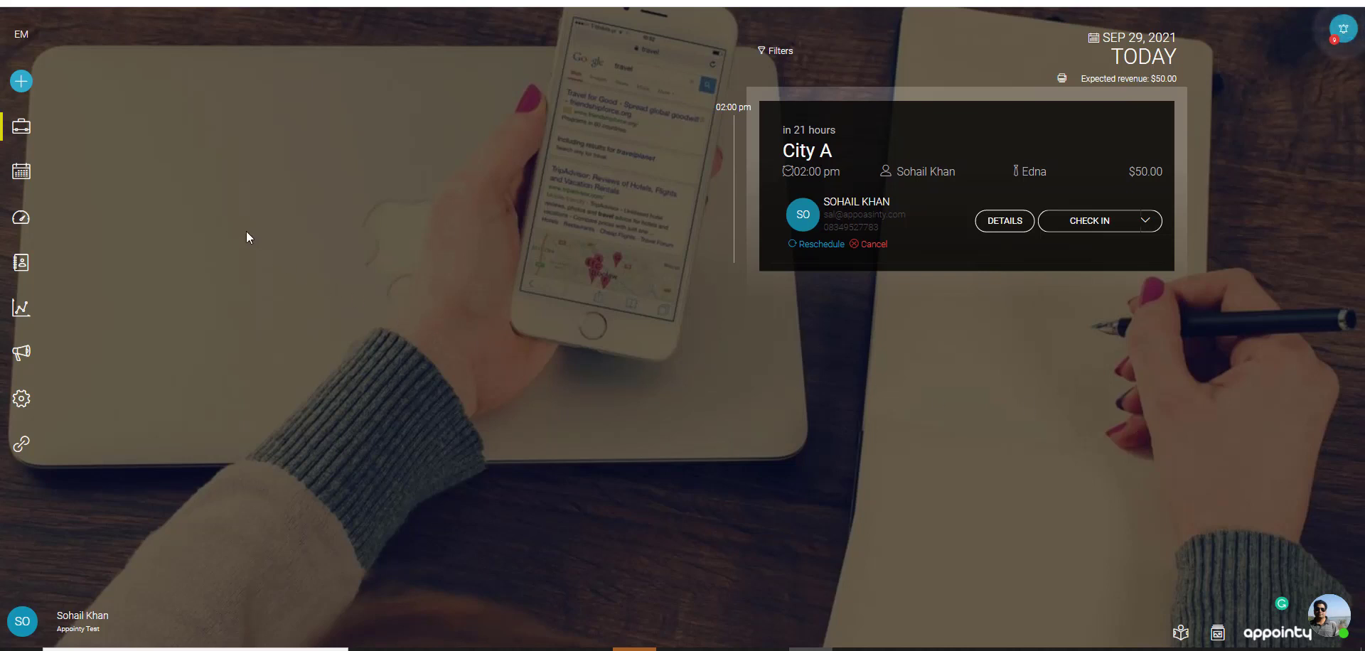
Step: Open the appointment calendar and show it in the week view and the month view
click(19, 175)
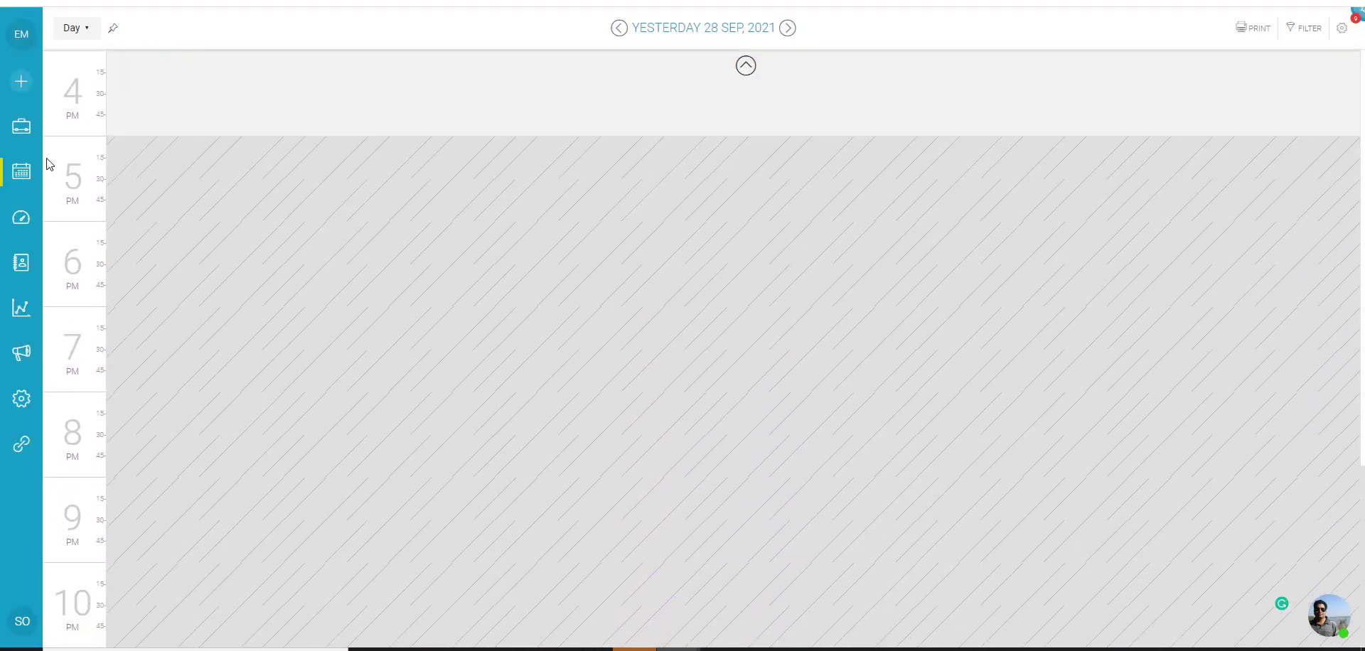
click(80, 33)
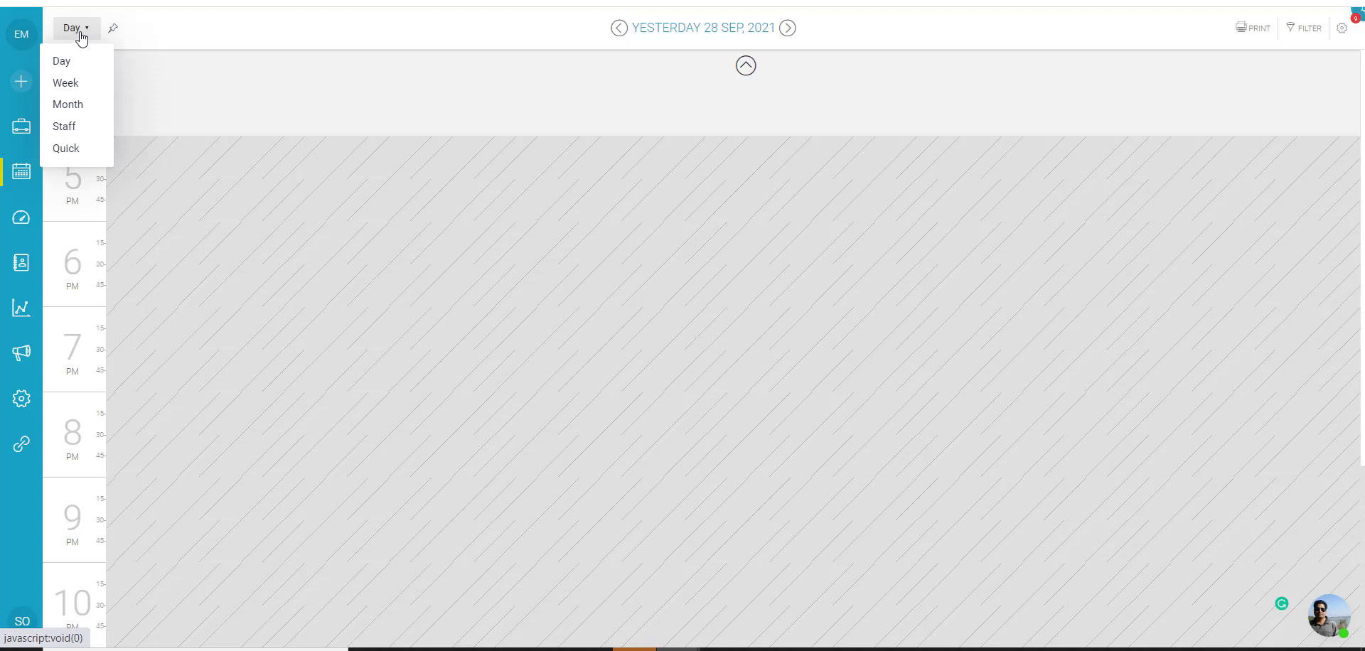
click(89, 86)
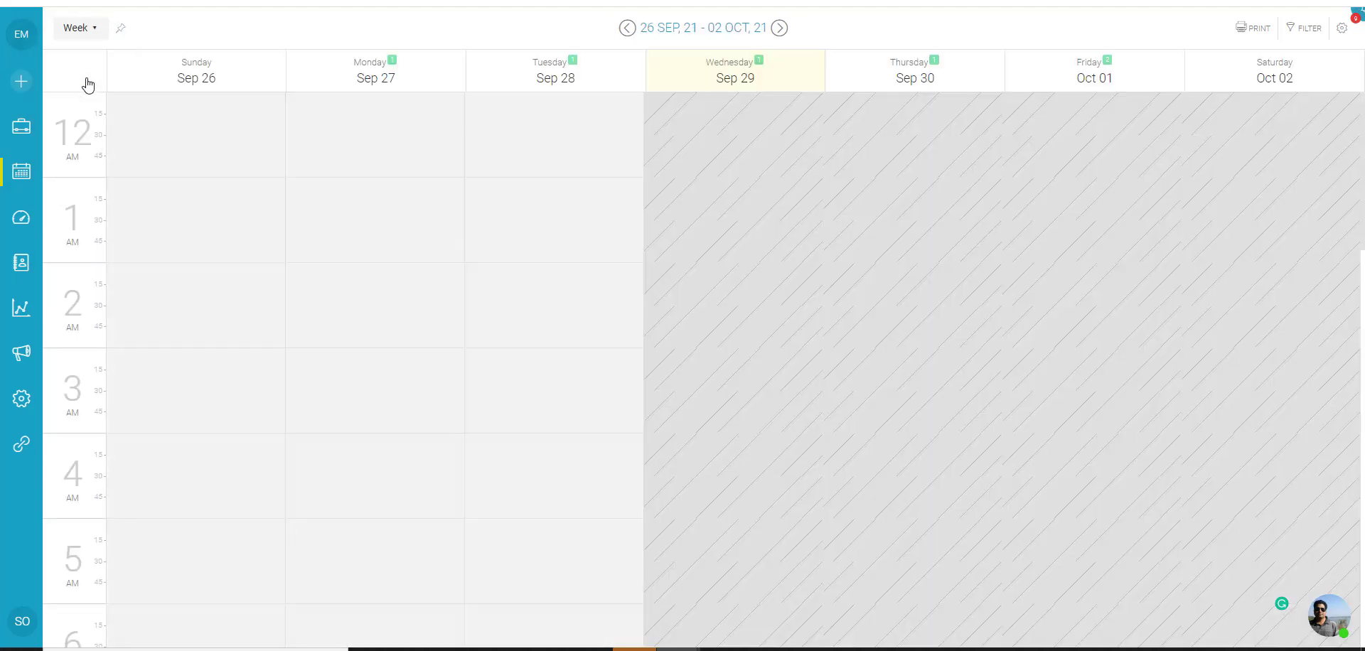
click(89, 34)
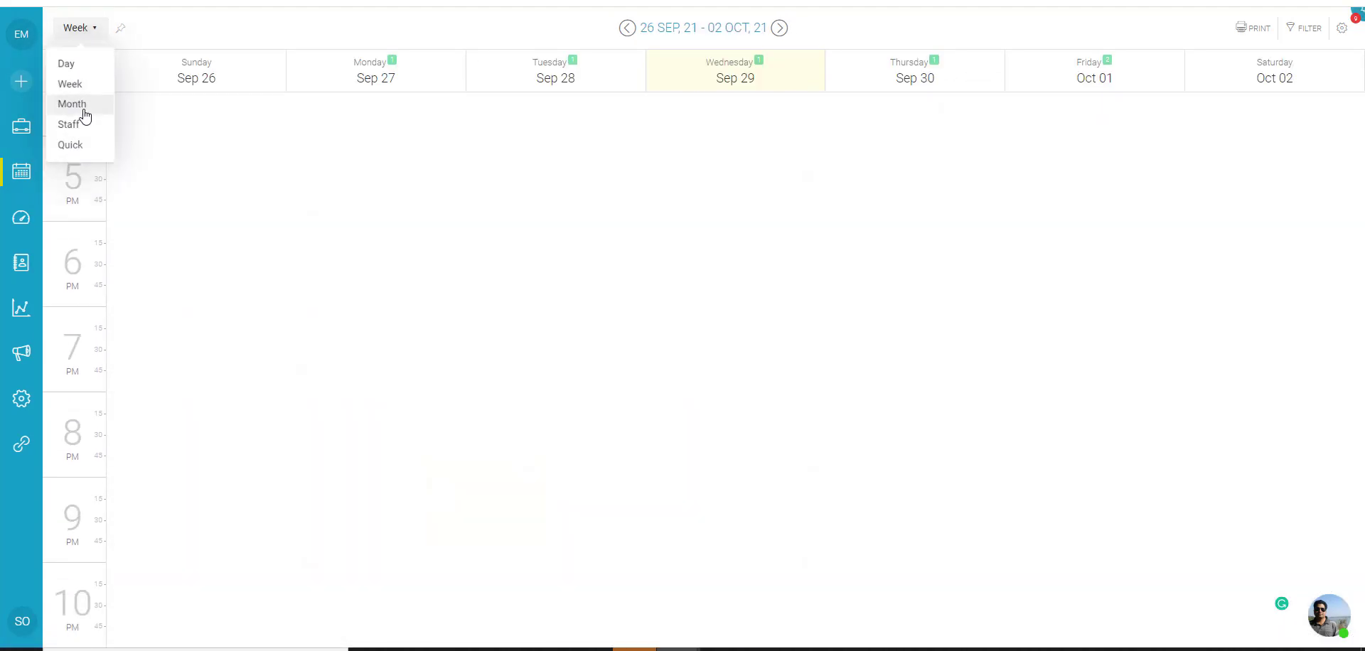
click(78, 105)
Step: Switch the calendar to the staff view and look over the afternoon appointments in the staff columns
click(91, 32)
click(91, 34)
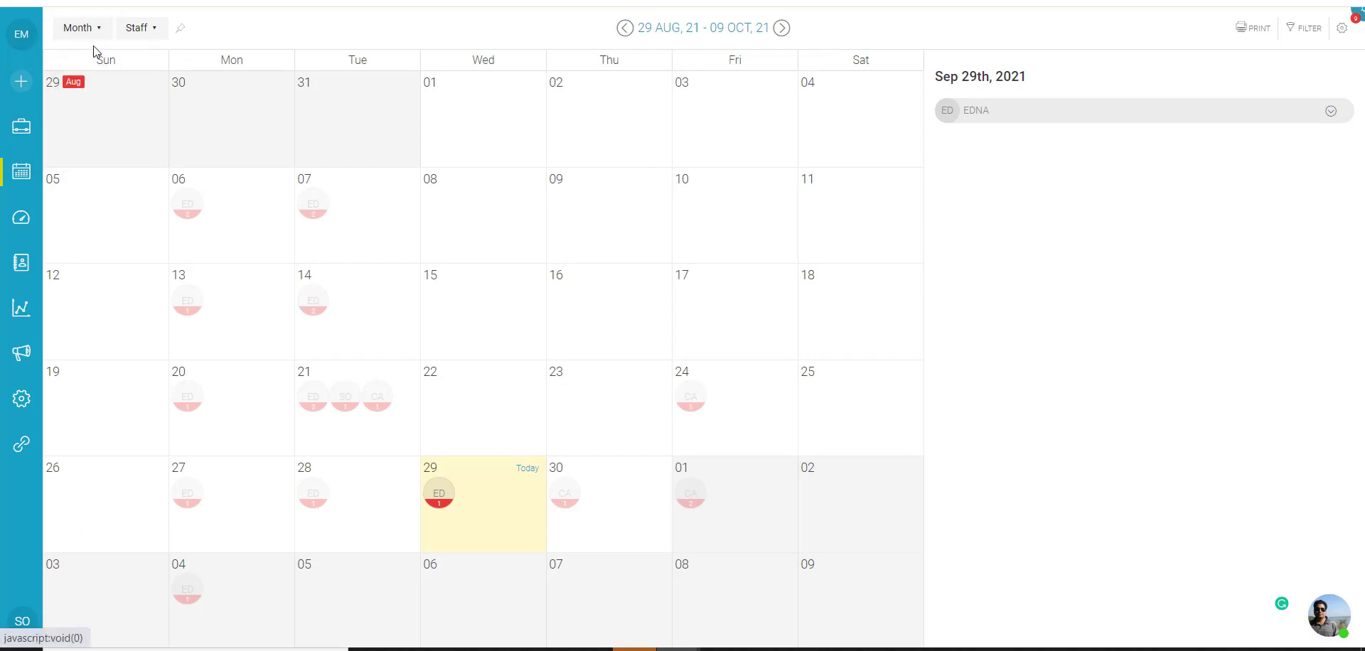
click(91, 32)
click(83, 125)
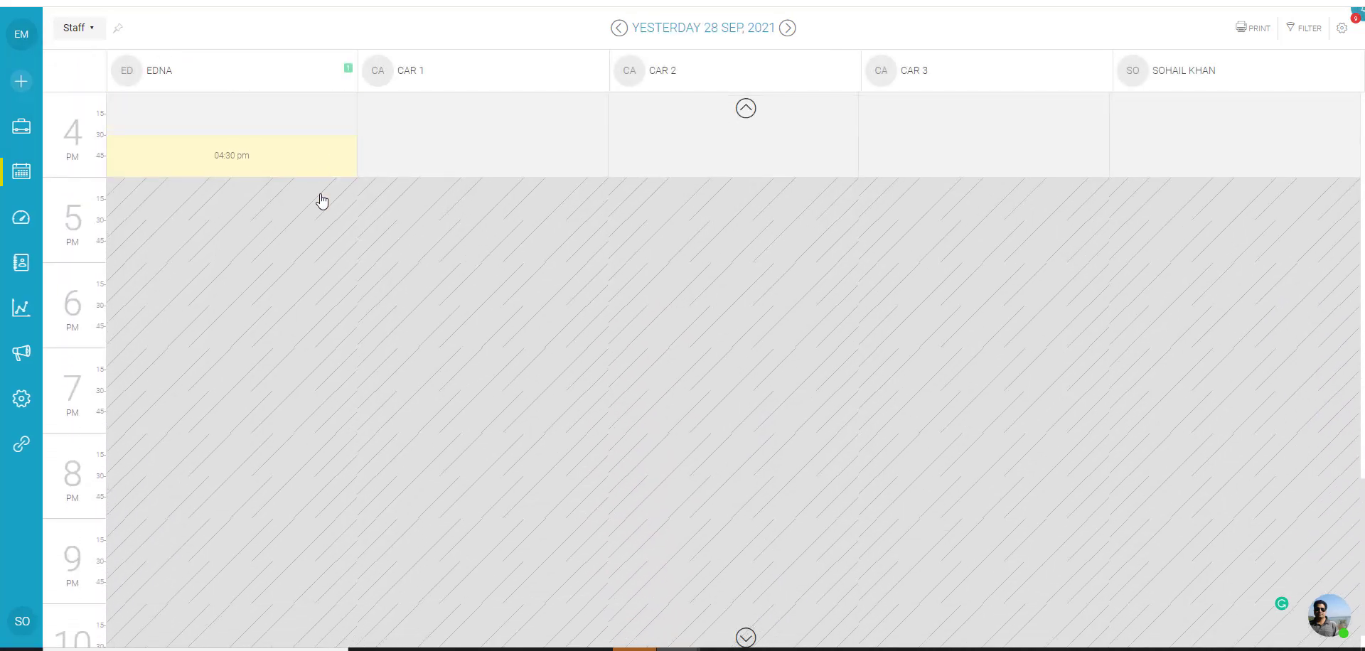
scroll(547, 351, up, 3)
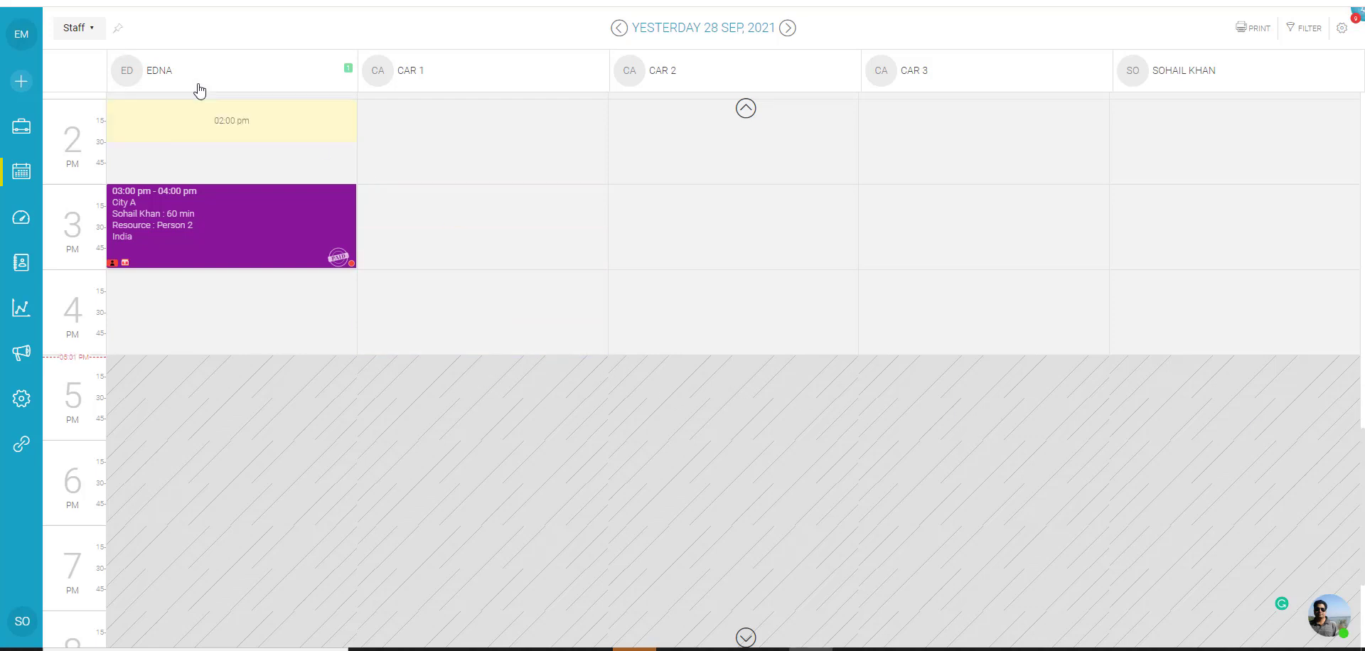
Step: Switch the calendar to the week view and page to the following week and back
click(90, 30)
click(65, 88)
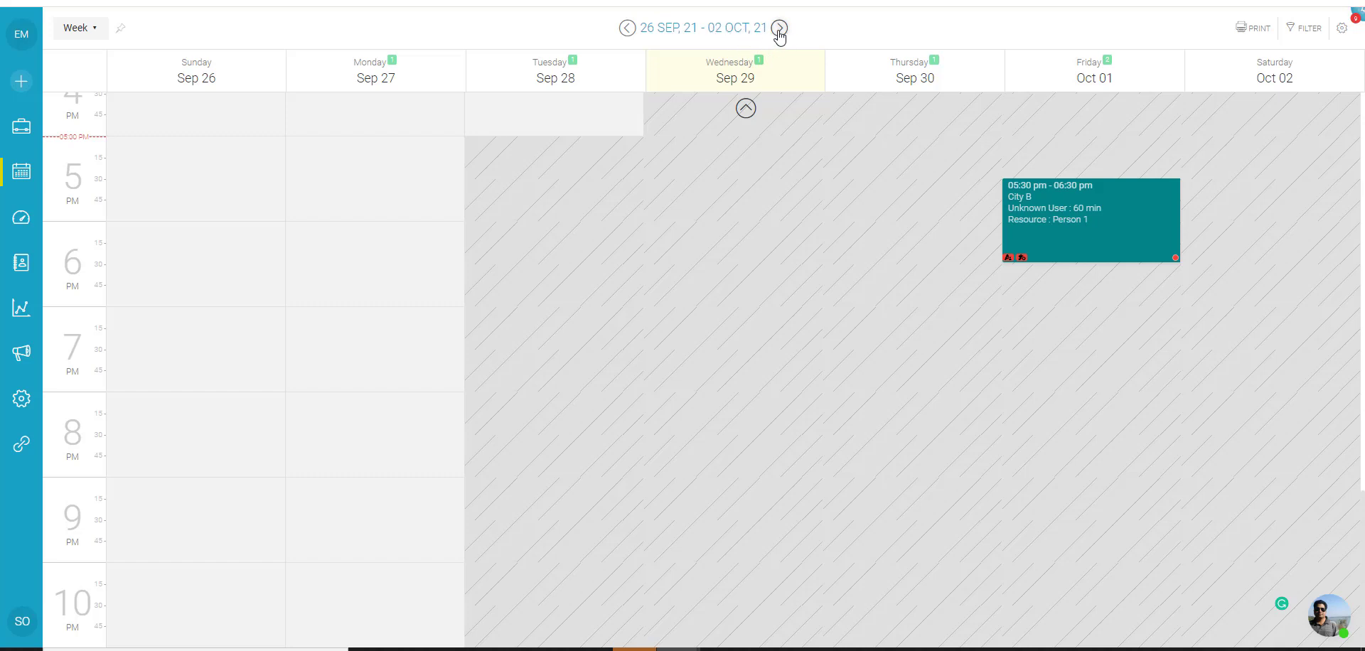
click(779, 28)
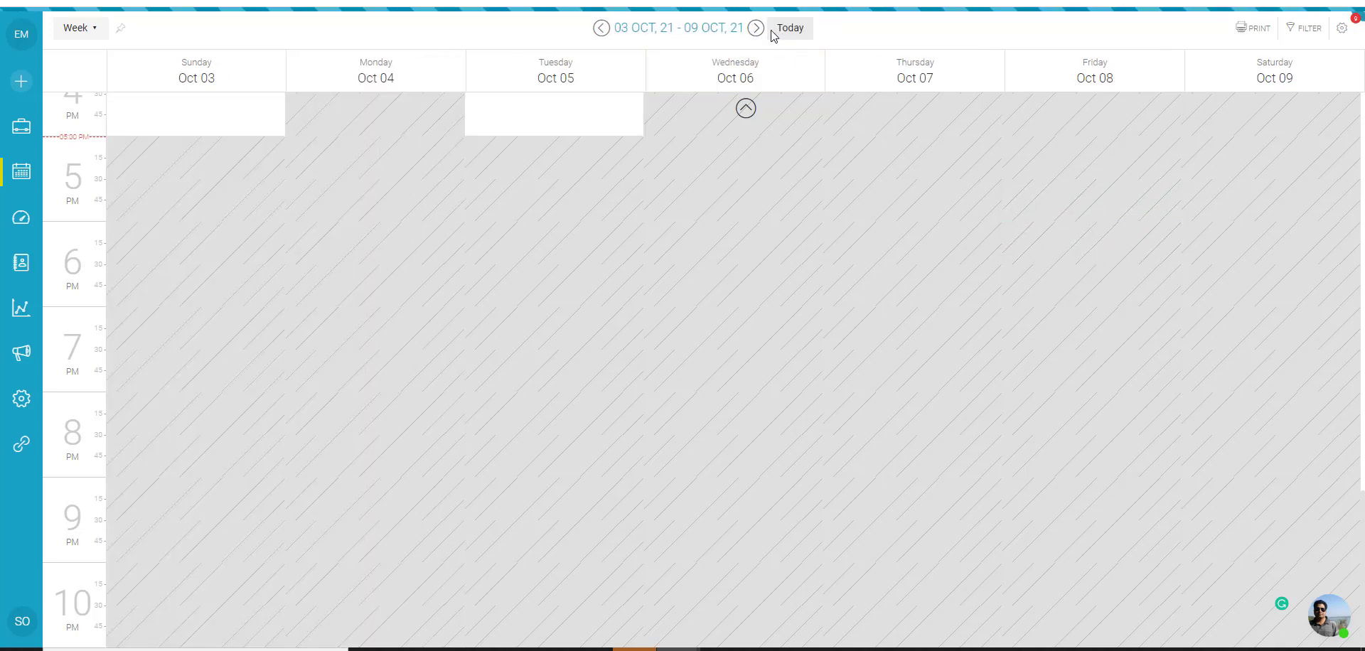
click(602, 28)
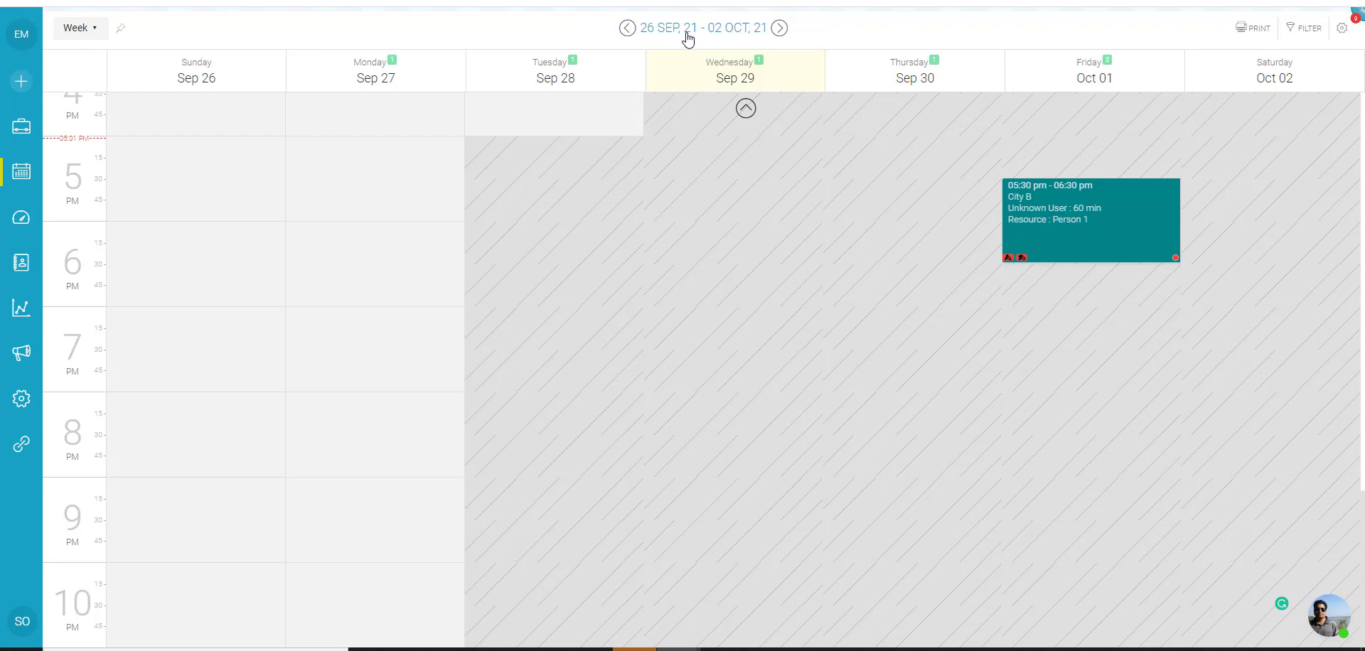
Step: Jump to the week of 5 October 2021 with the date picker, and return to the current week after viewing it
click(687, 33)
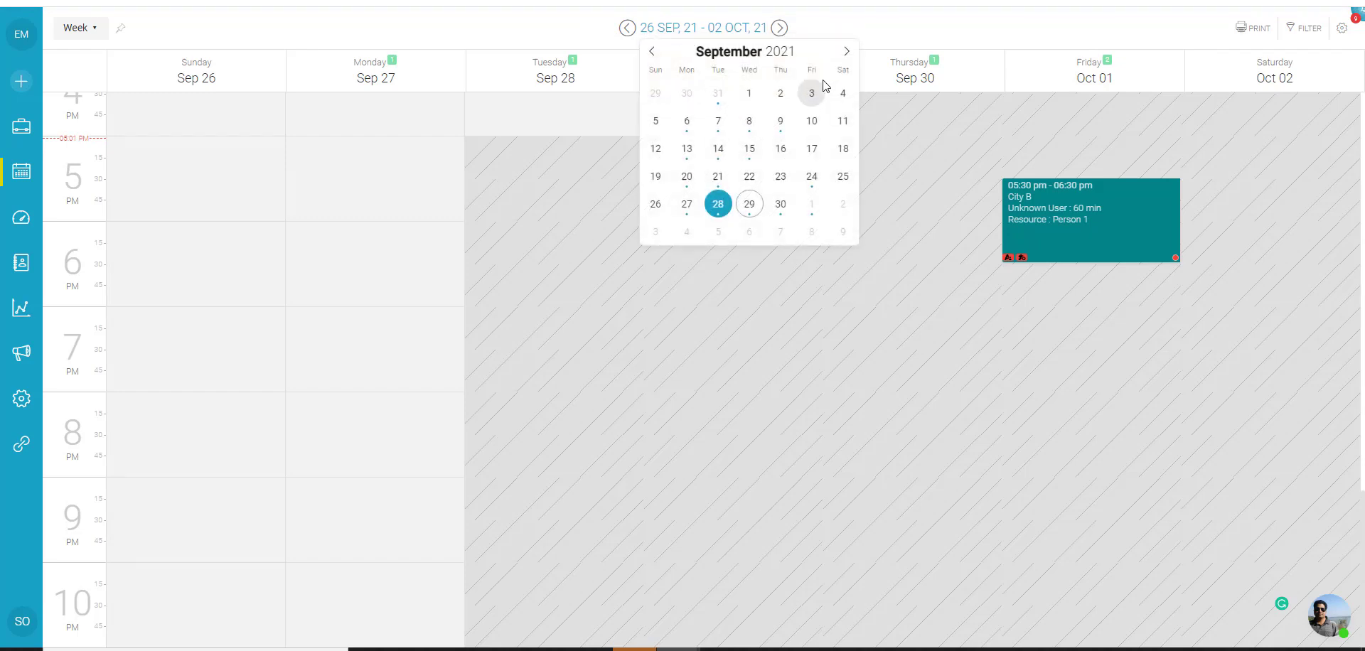
click(846, 52)
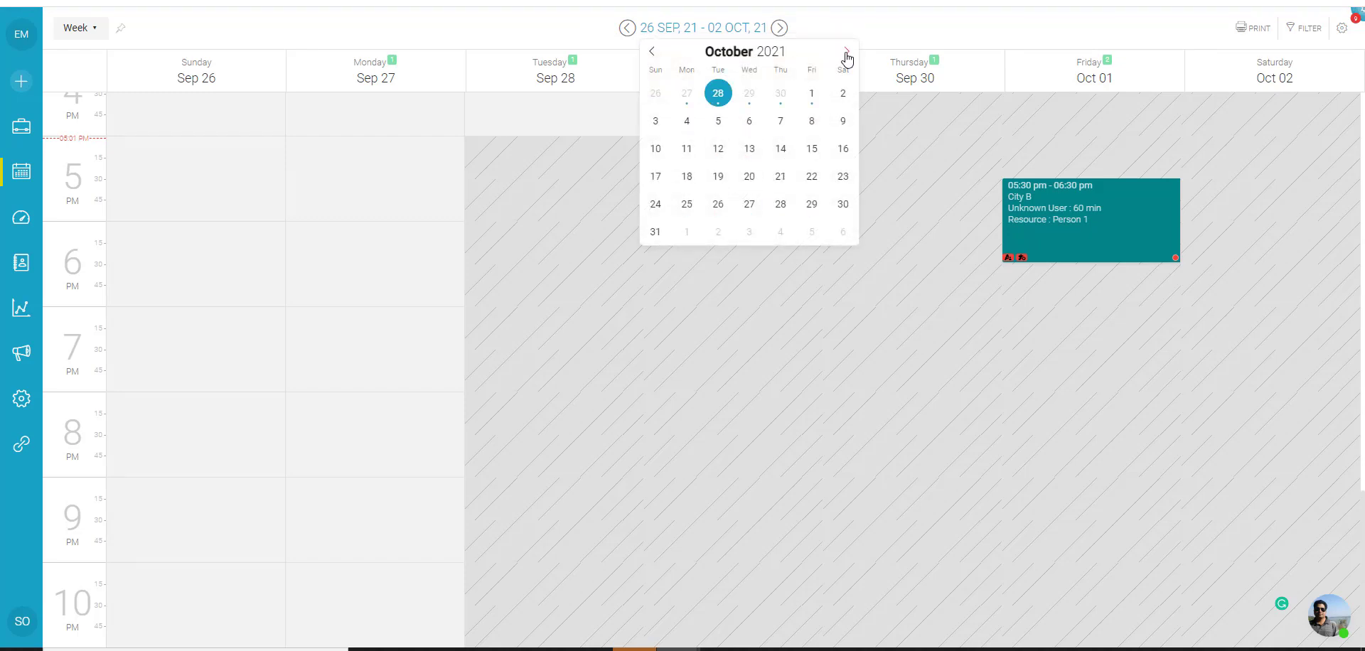
click(718, 120)
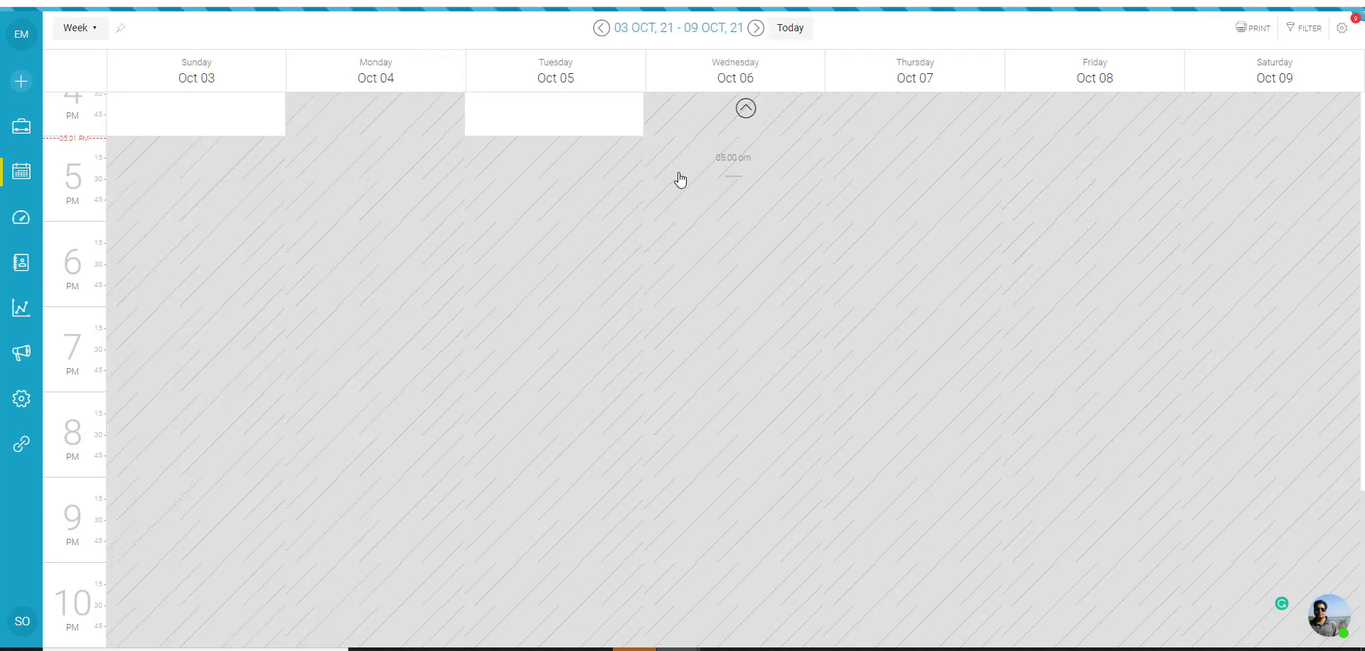
scroll(676, 178, up, 6)
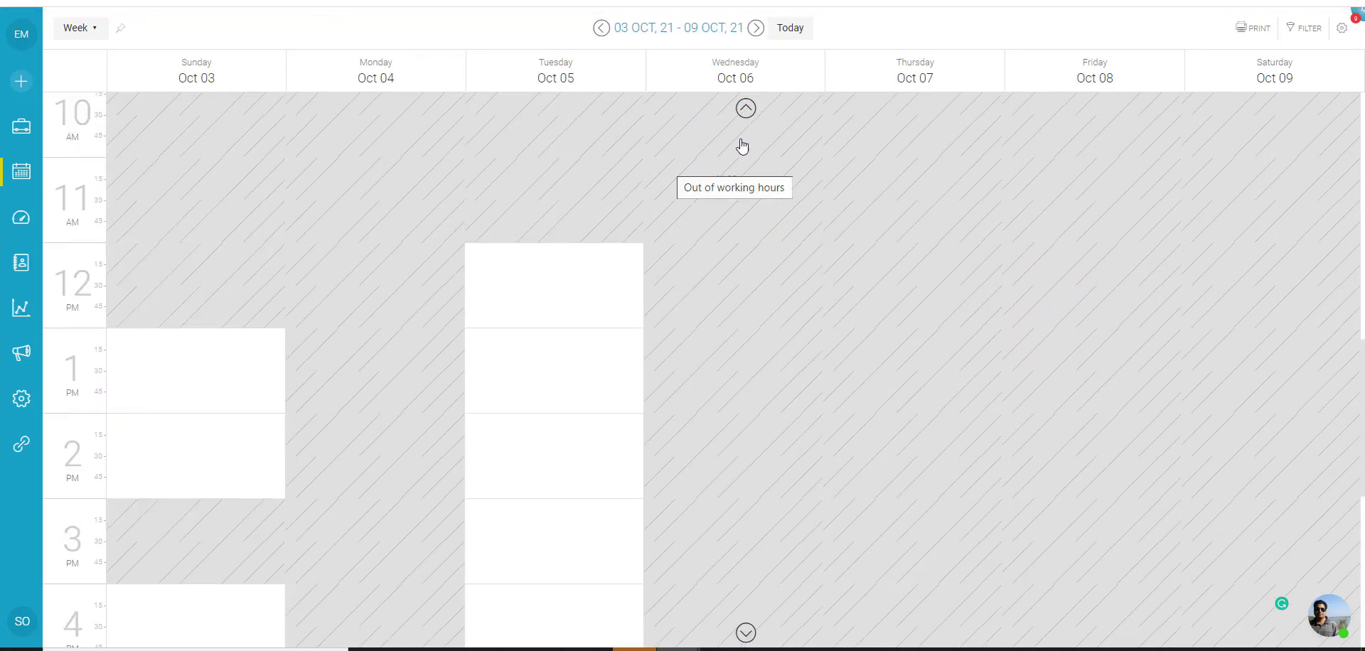
click(801, 30)
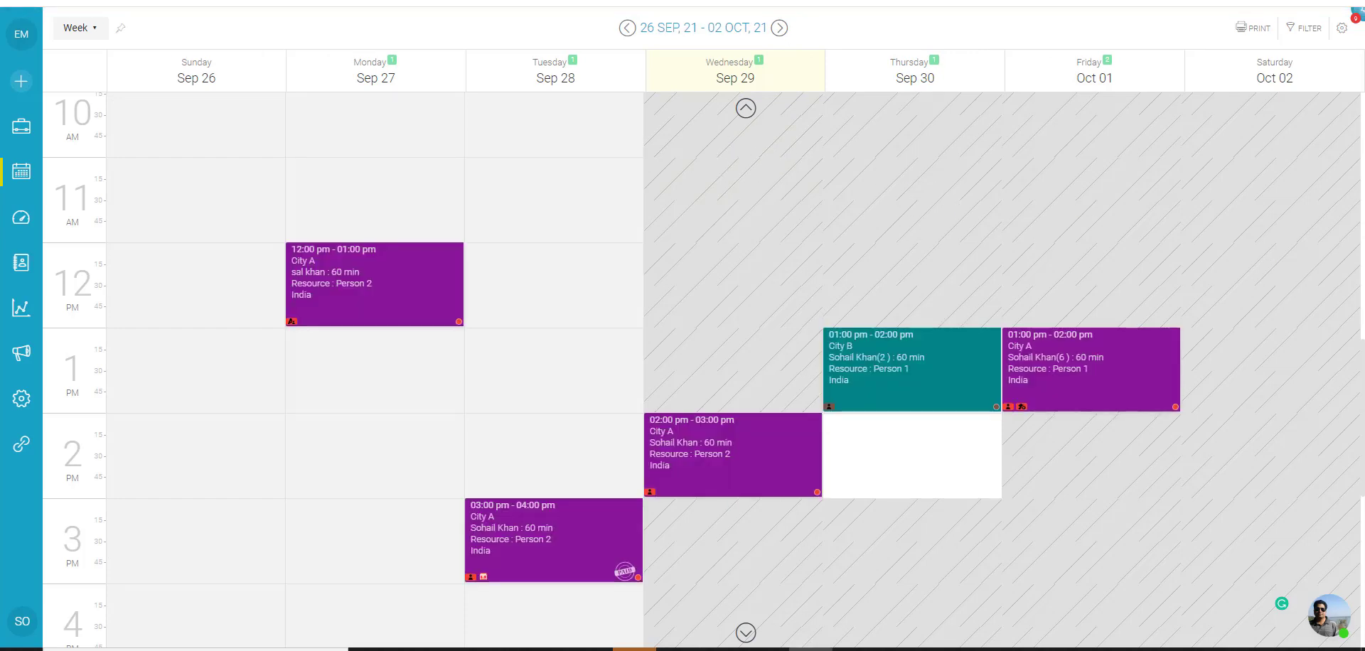
Step: Set the calendar view's time range to start at 01:00 AM and end at 06:00 PM
click(1341, 31)
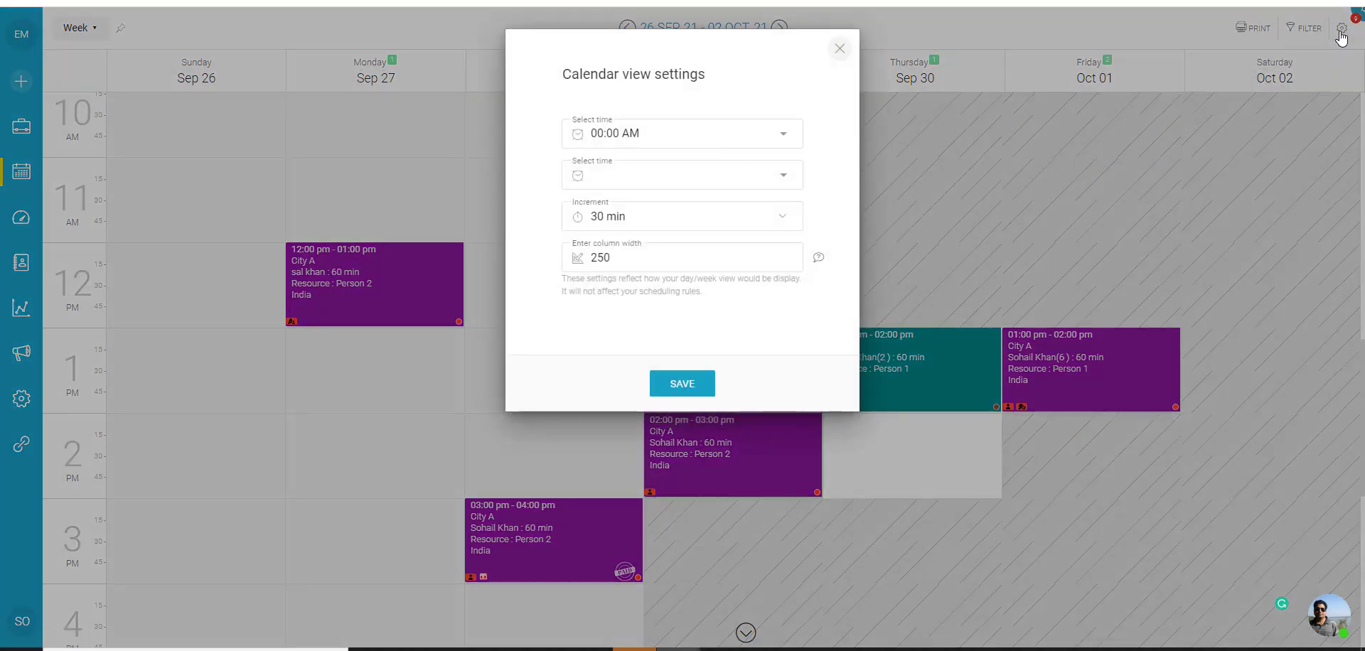
click(745, 135)
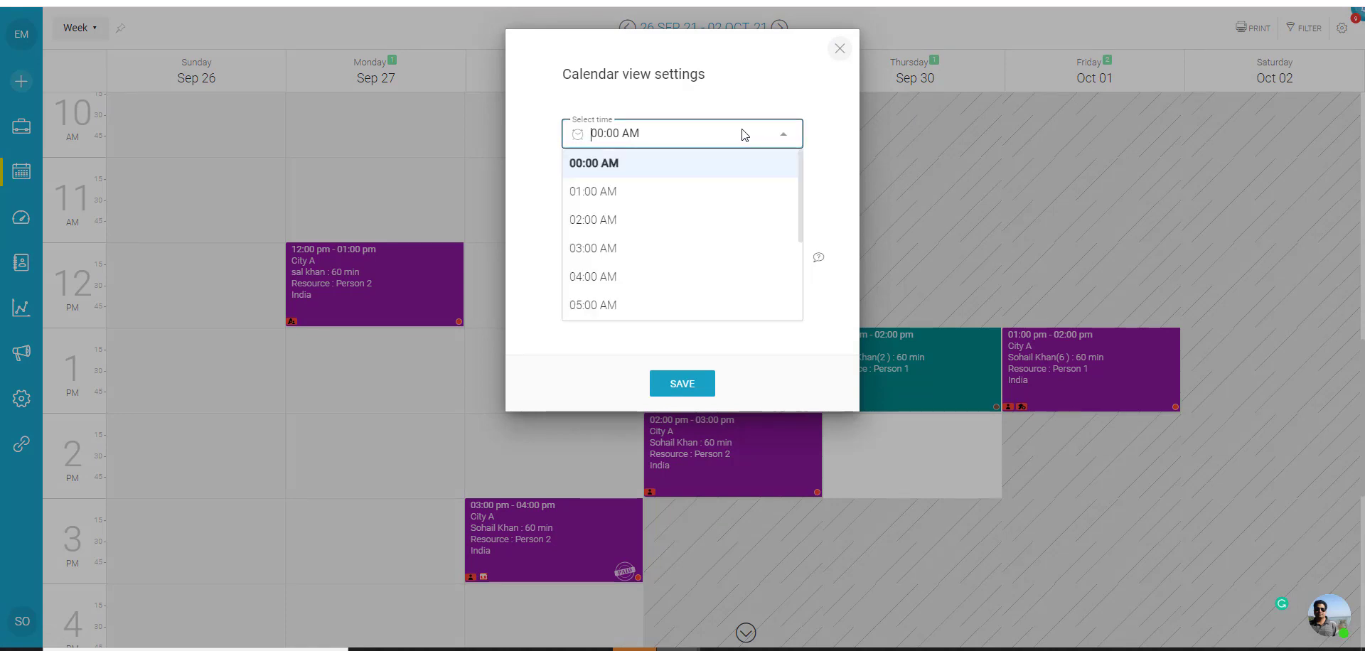
click(686, 189)
click(649, 174)
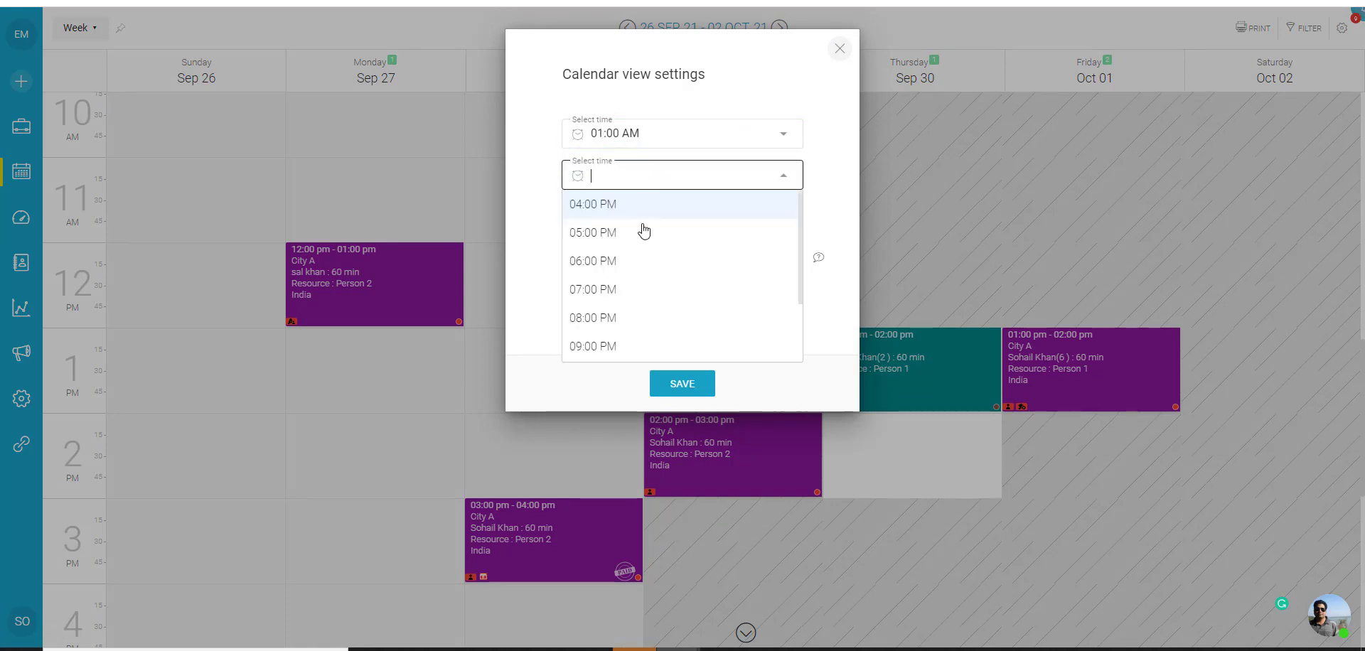
click(638, 267)
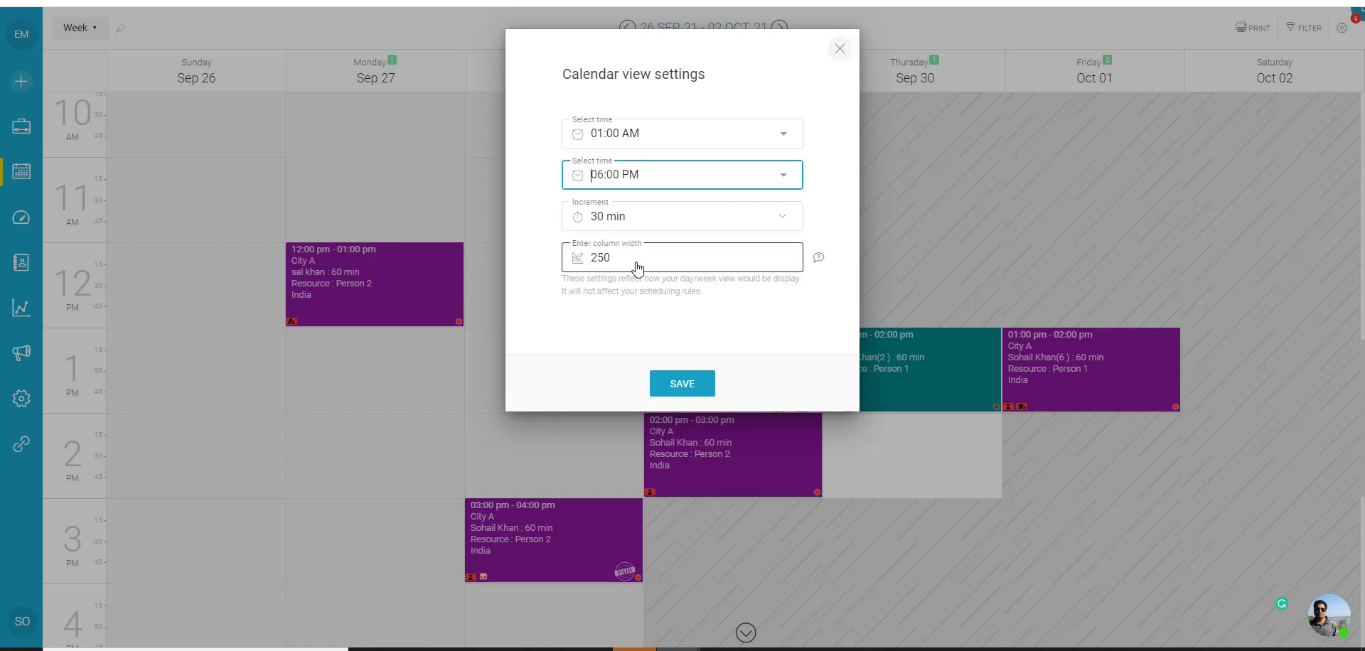
Step: Check the increment choices and the column width setting, and save the calendar view settings
click(668, 226)
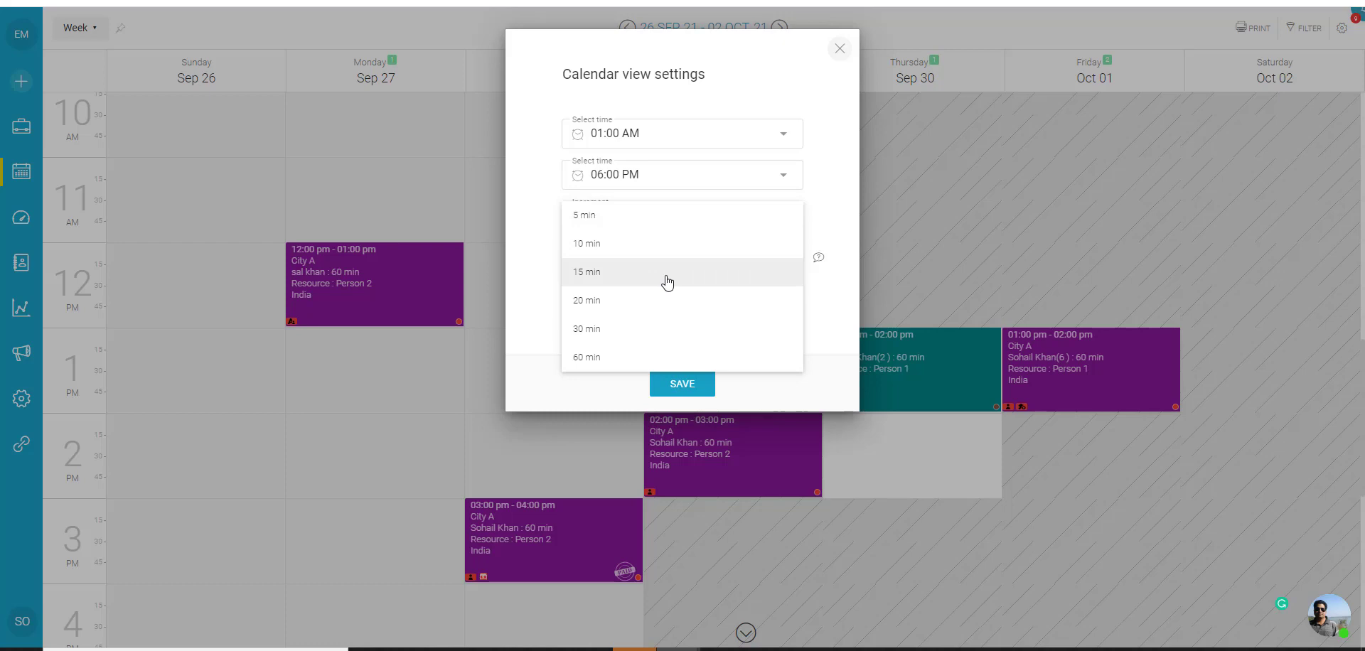
click(804, 222)
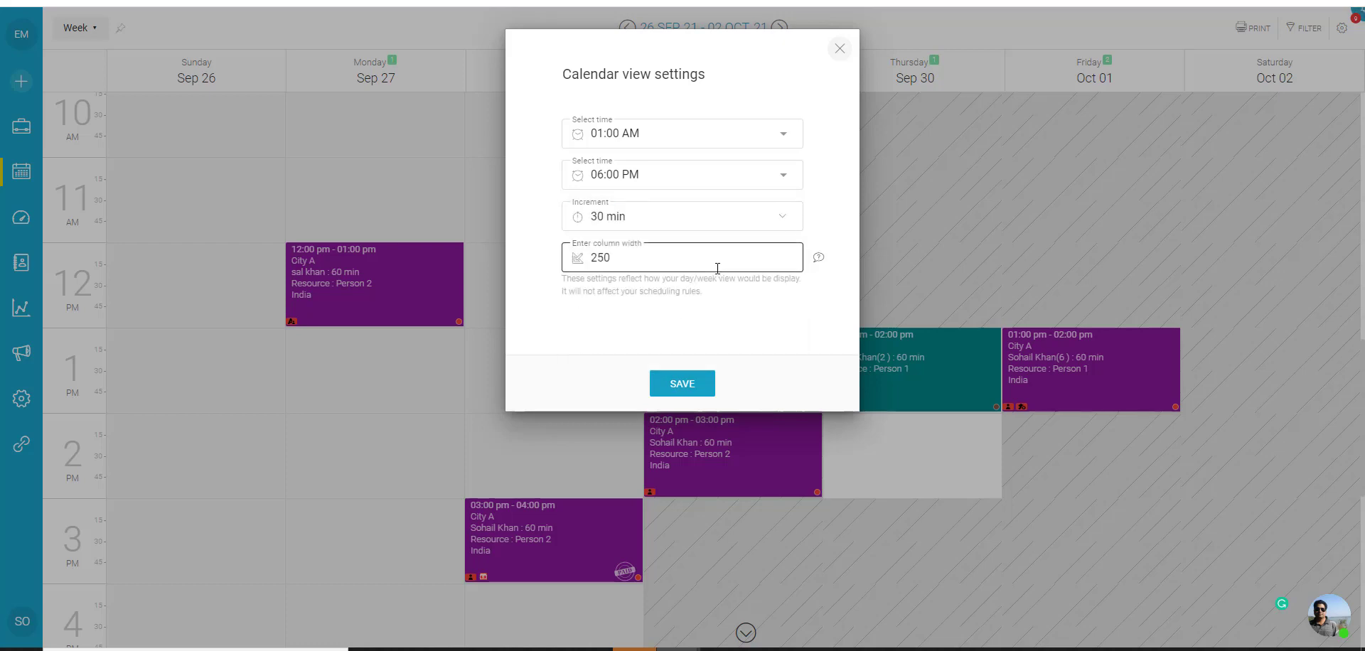
click(692, 256)
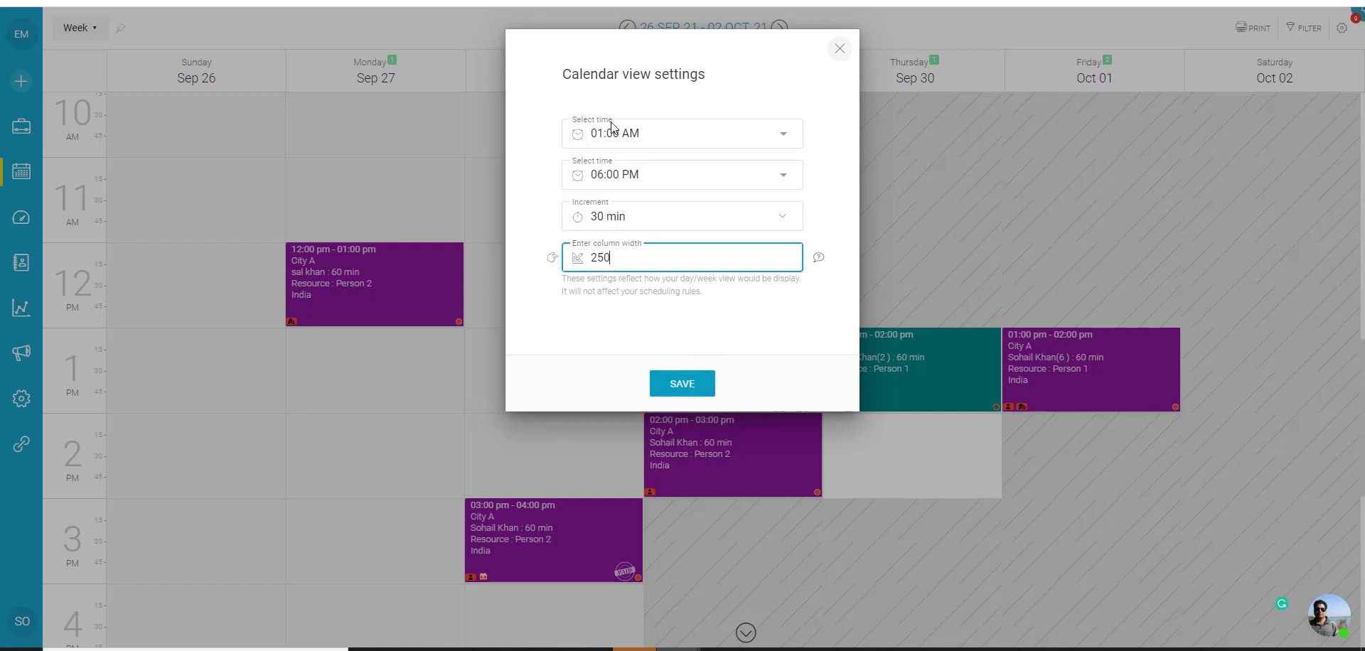
click(703, 384)
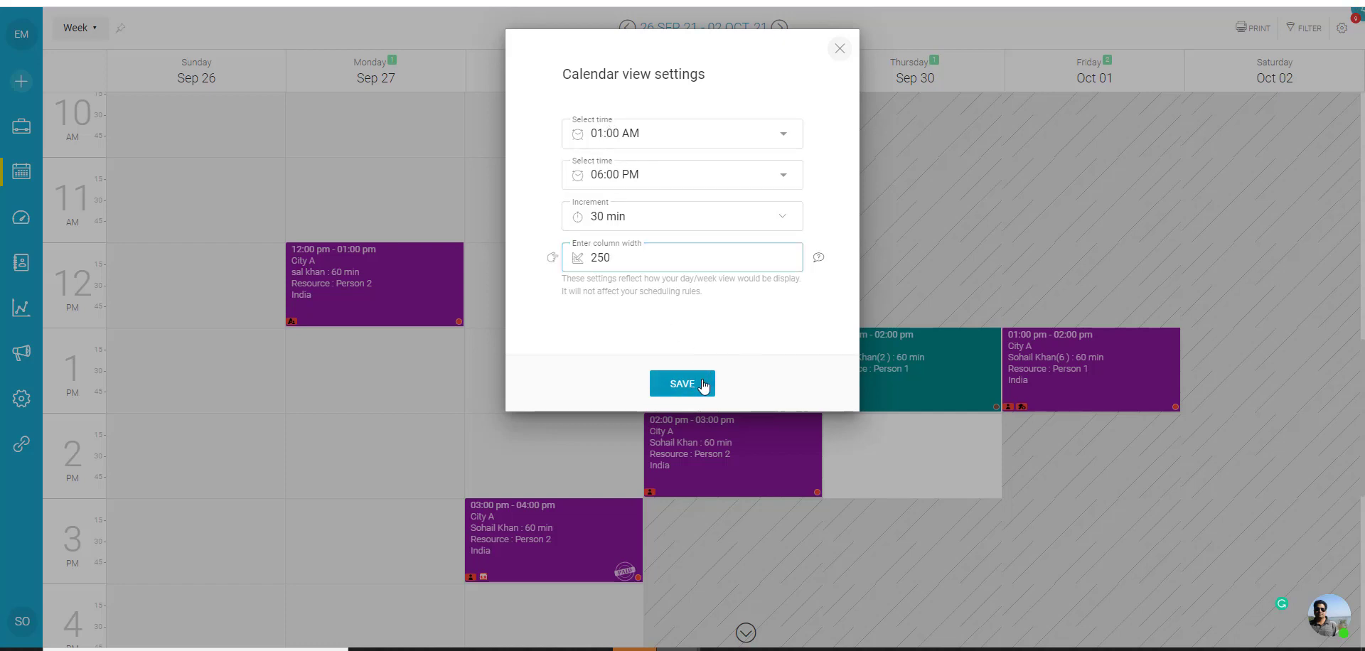
click(703, 385)
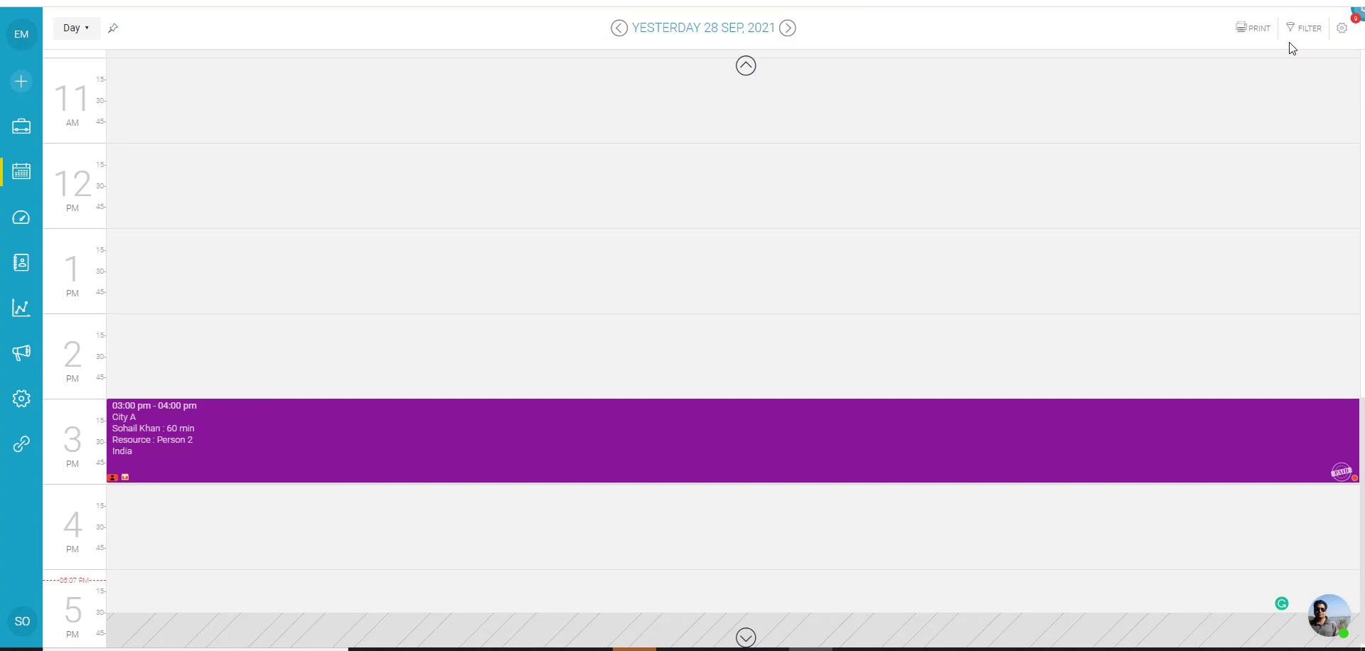
Step: Filter the calendar by the CITY B service
click(1305, 30)
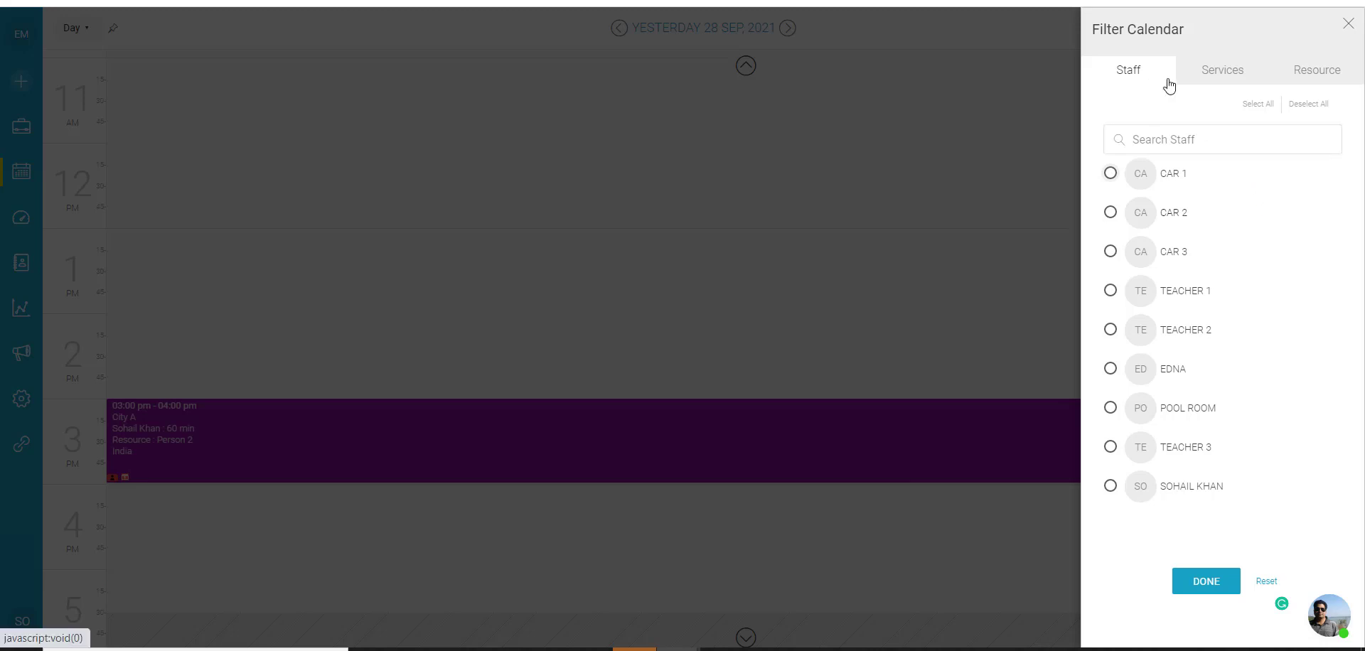
click(1145, 214)
click(1222, 70)
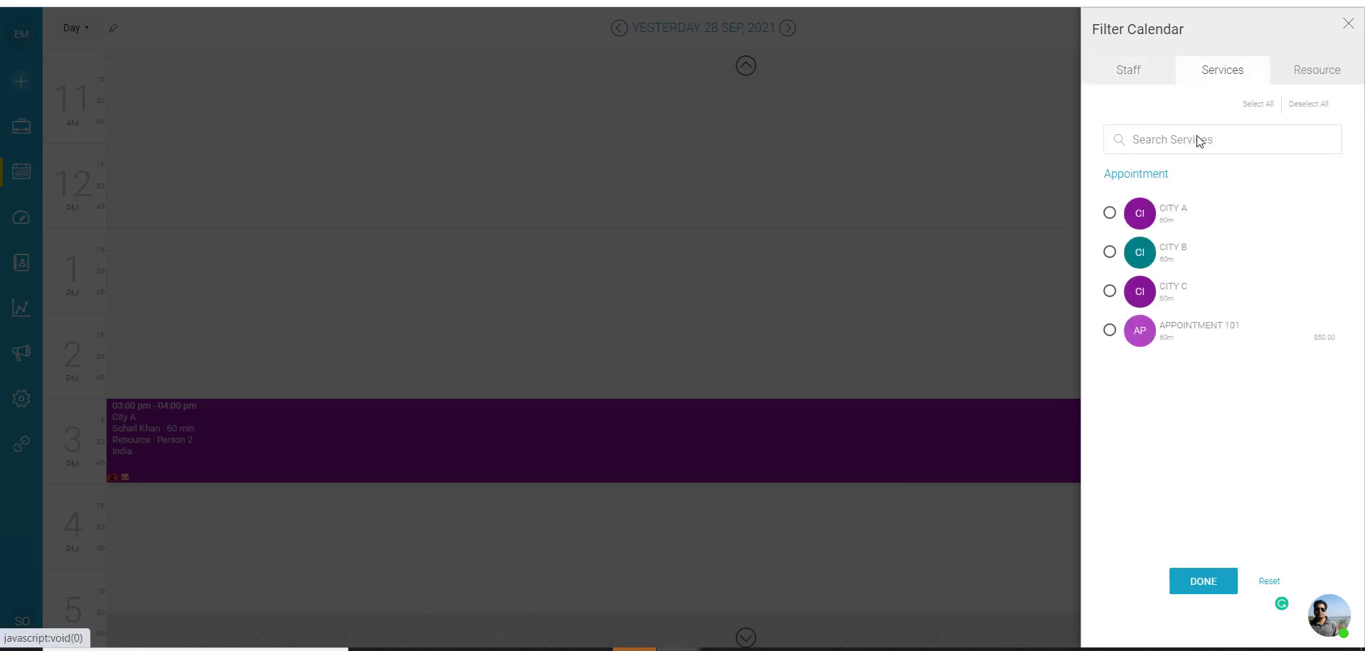
click(1145, 253)
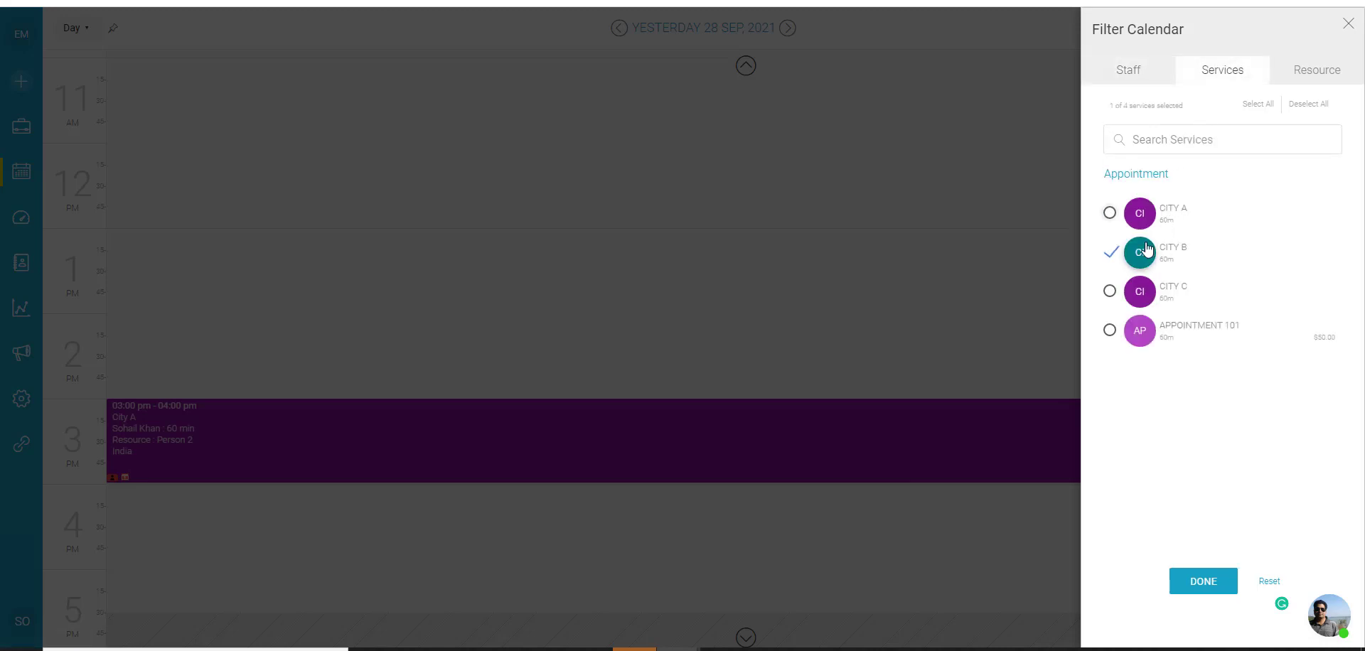
click(1212, 583)
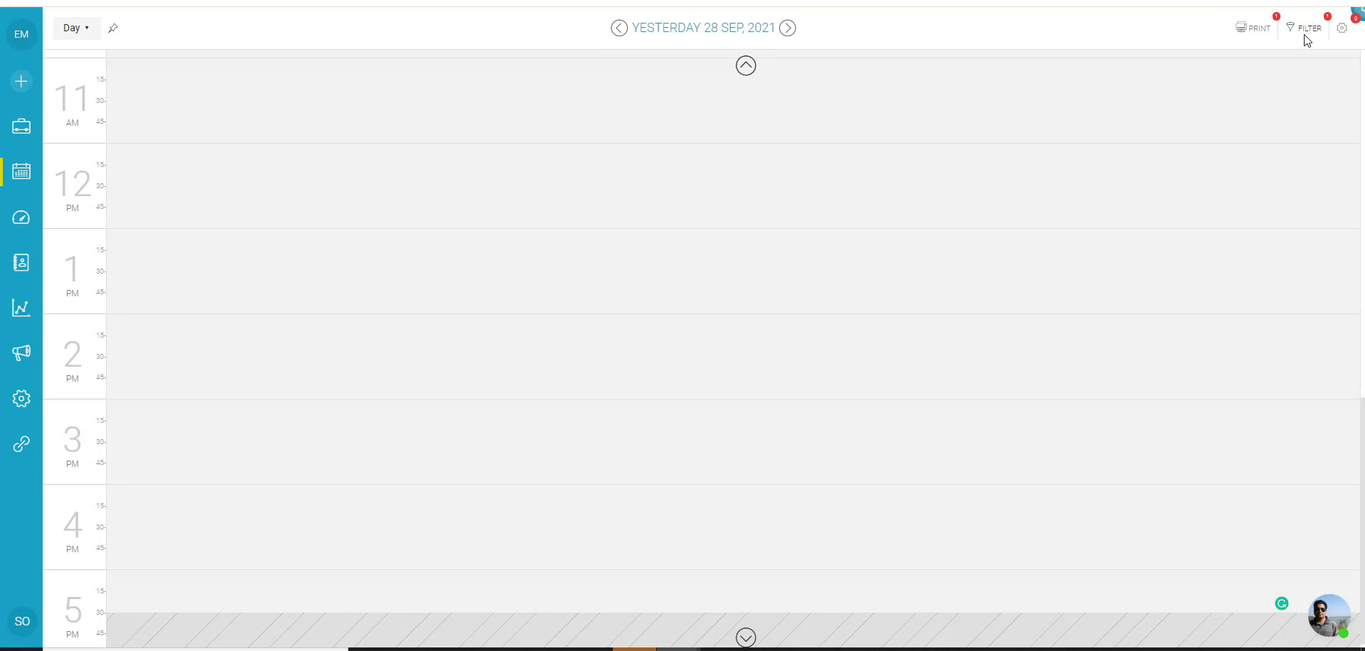
Step: Reset the calendar filter and close the filter settings from the staff list
click(1303, 32)
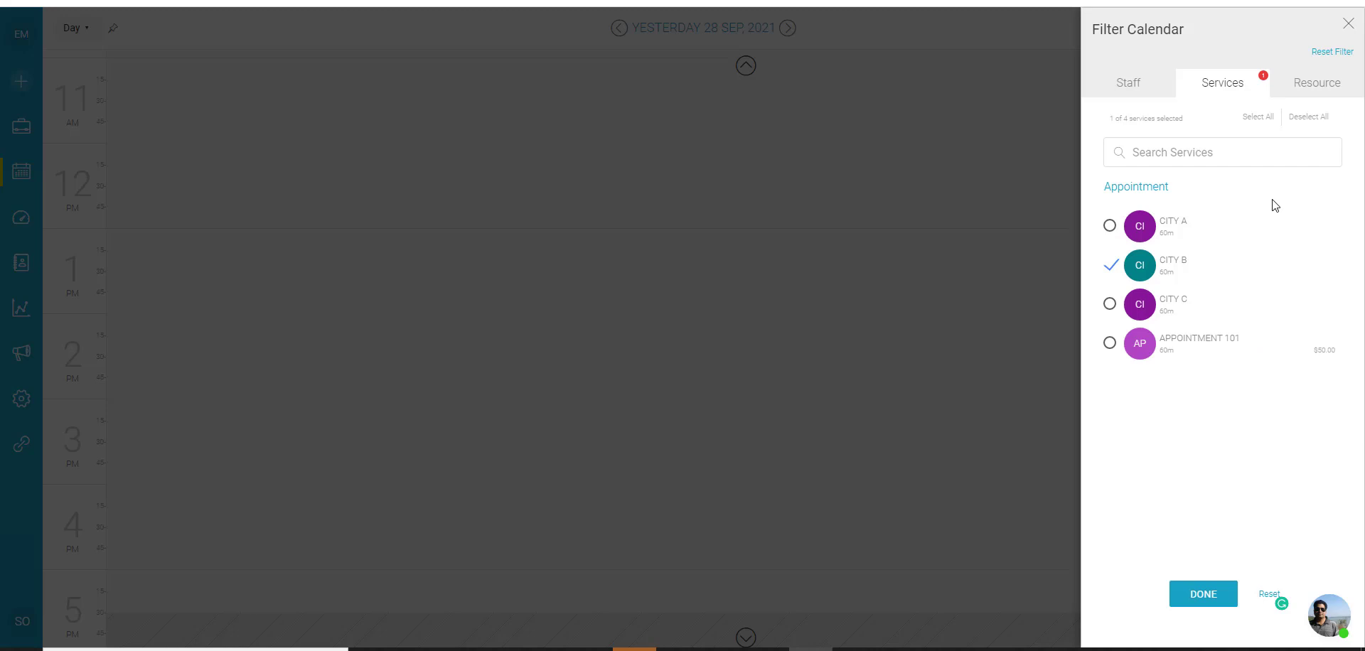
click(1334, 53)
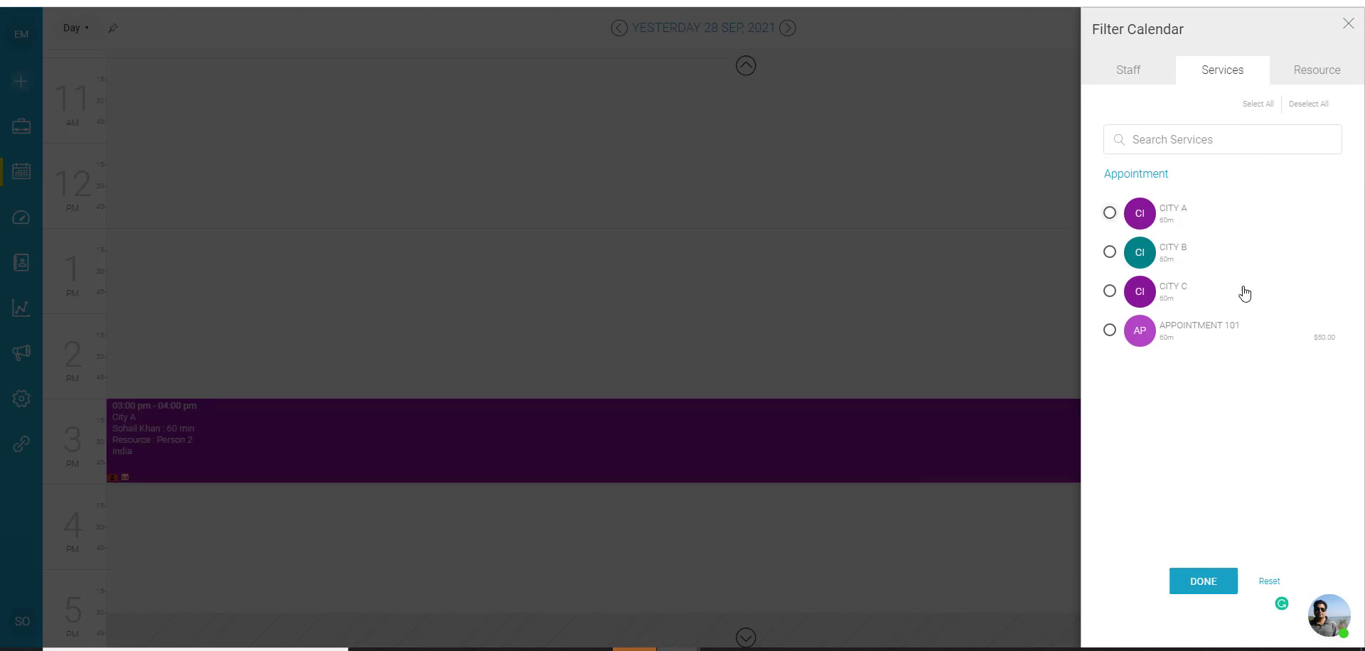
click(1130, 84)
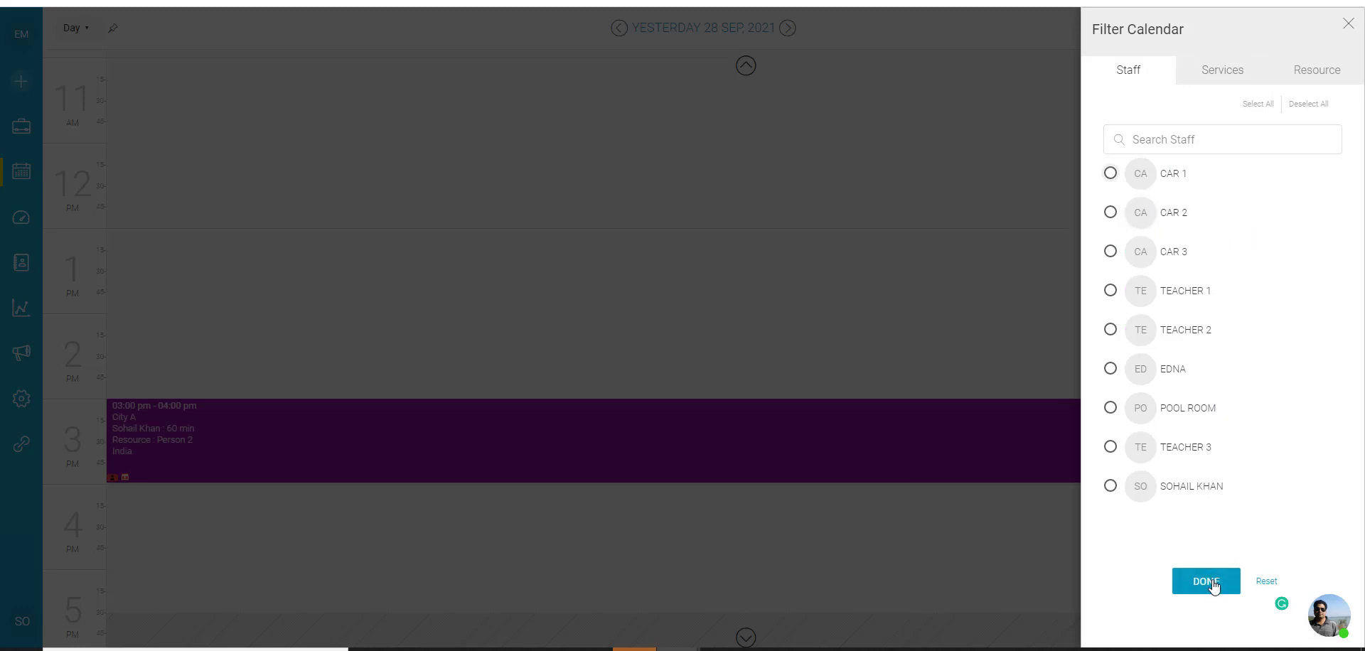
click(1207, 583)
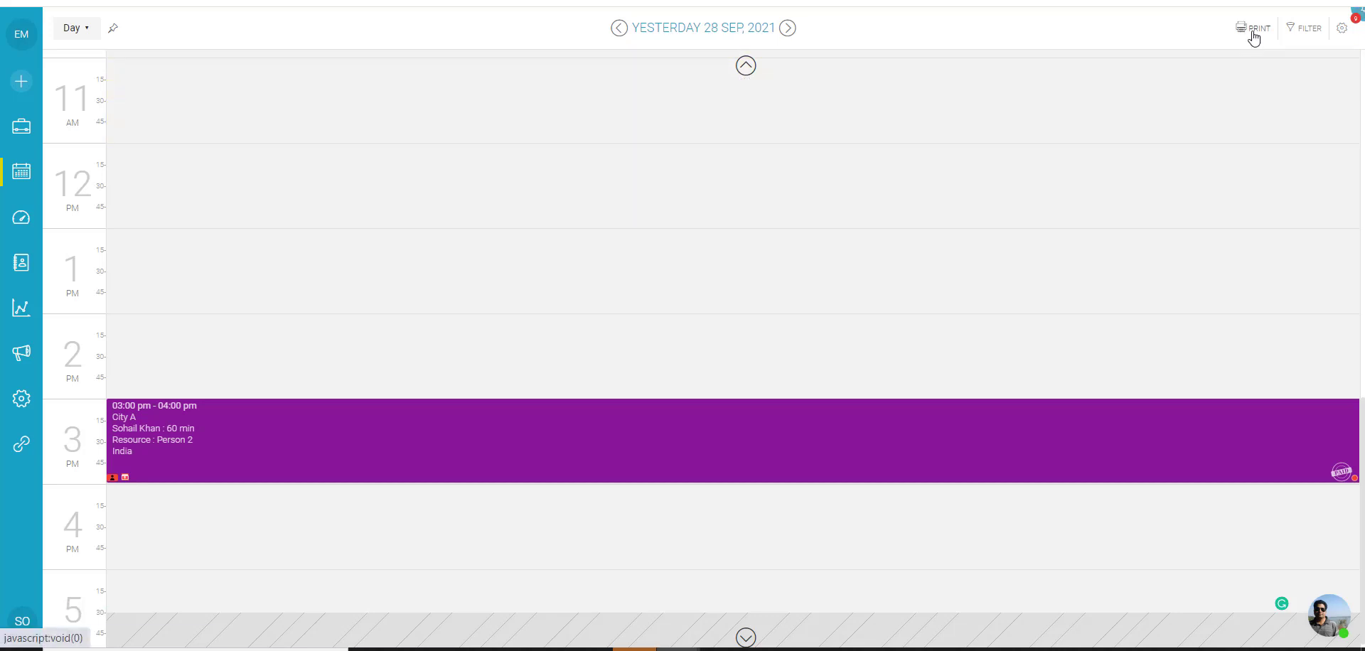
Step: View the printable appointment report for 28 September 2021 and return to the calendar
click(1253, 33)
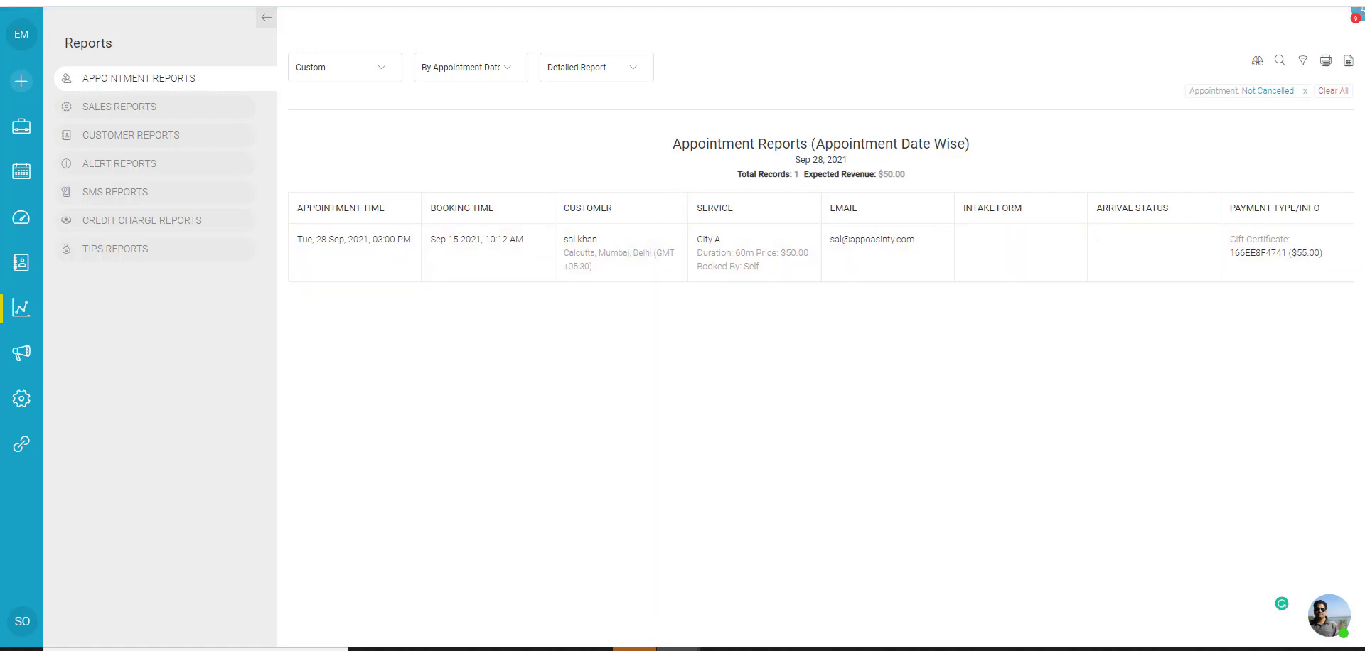
click(20, 173)
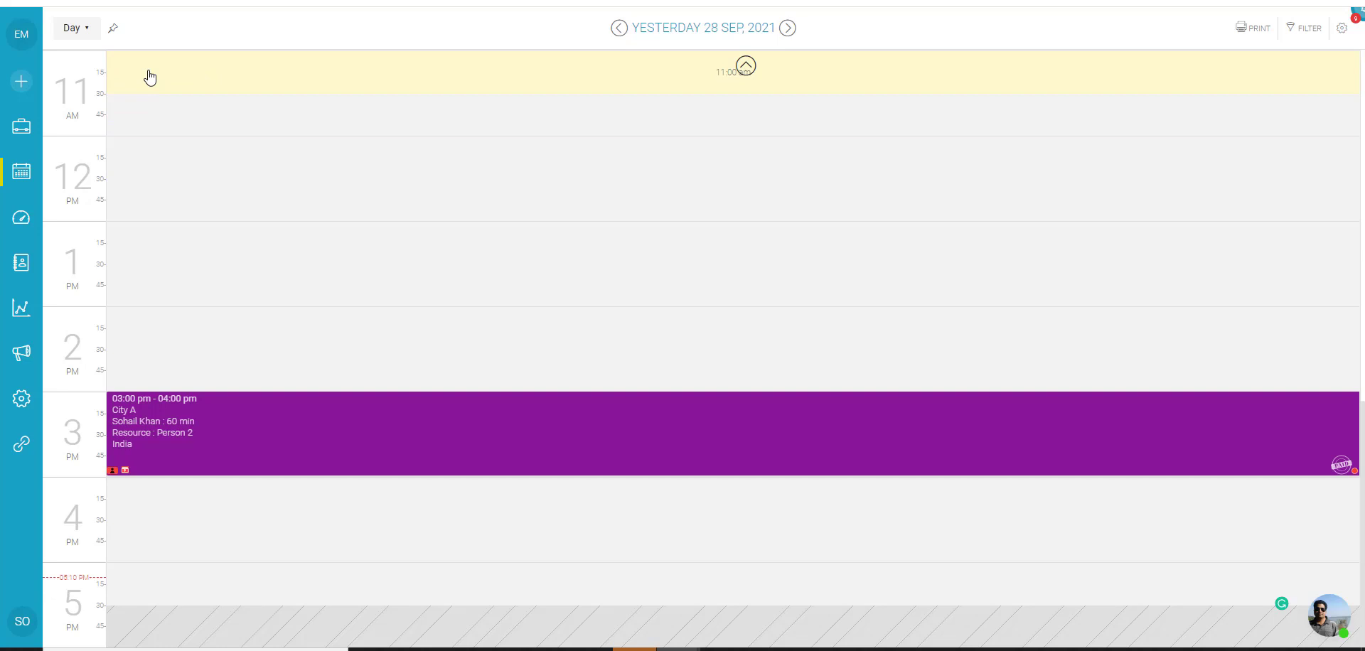
Step: Switch to the staff view, check the payment history of the 03:00 pm City A appointment, and close its details
click(77, 29)
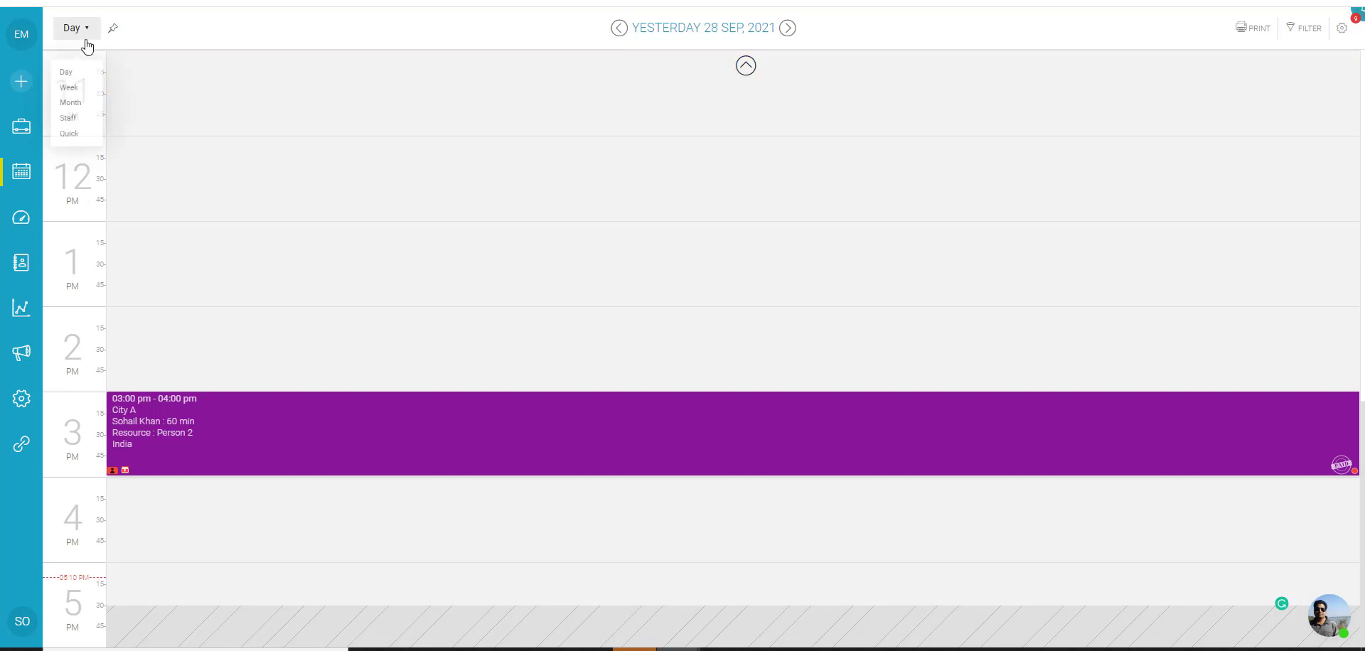
click(64, 127)
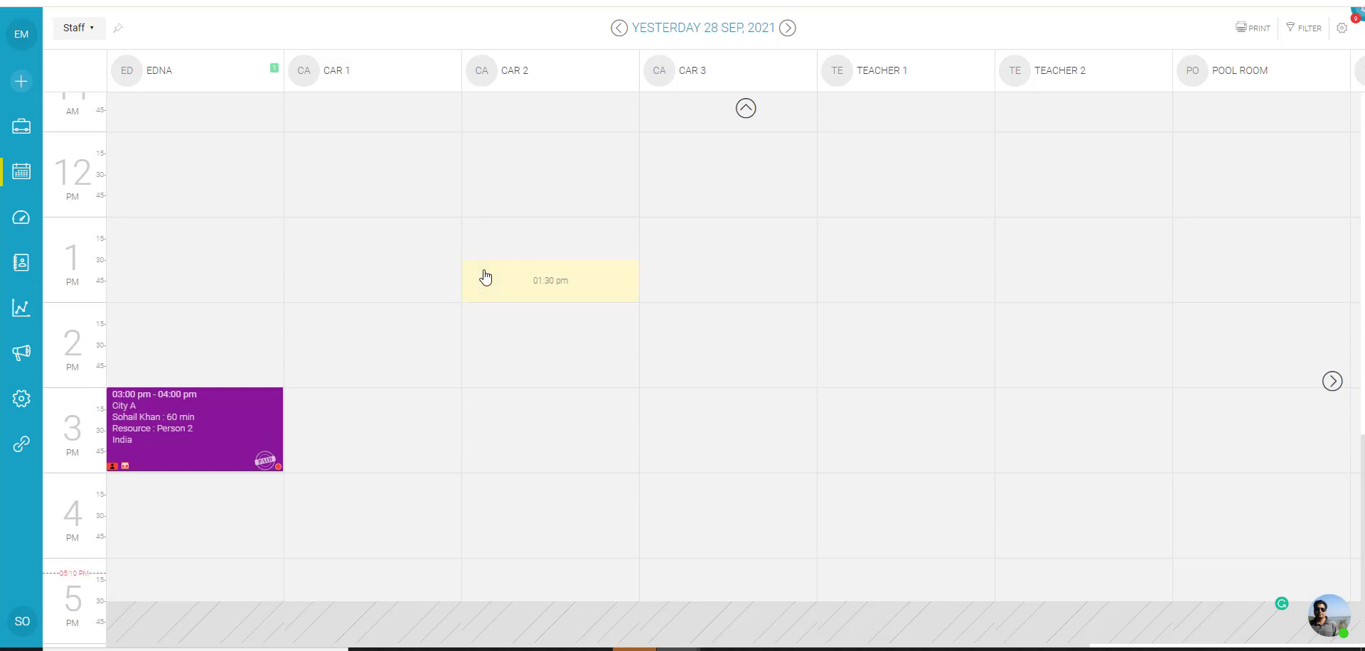
click(232, 421)
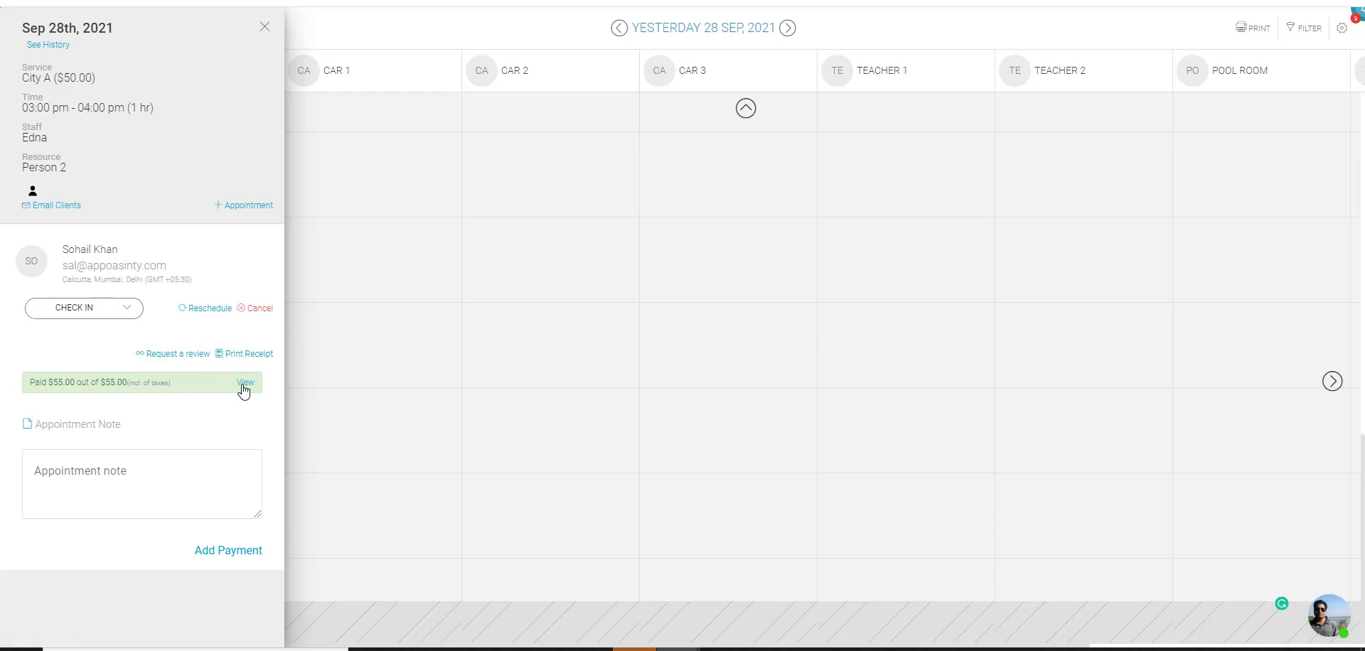
click(244, 385)
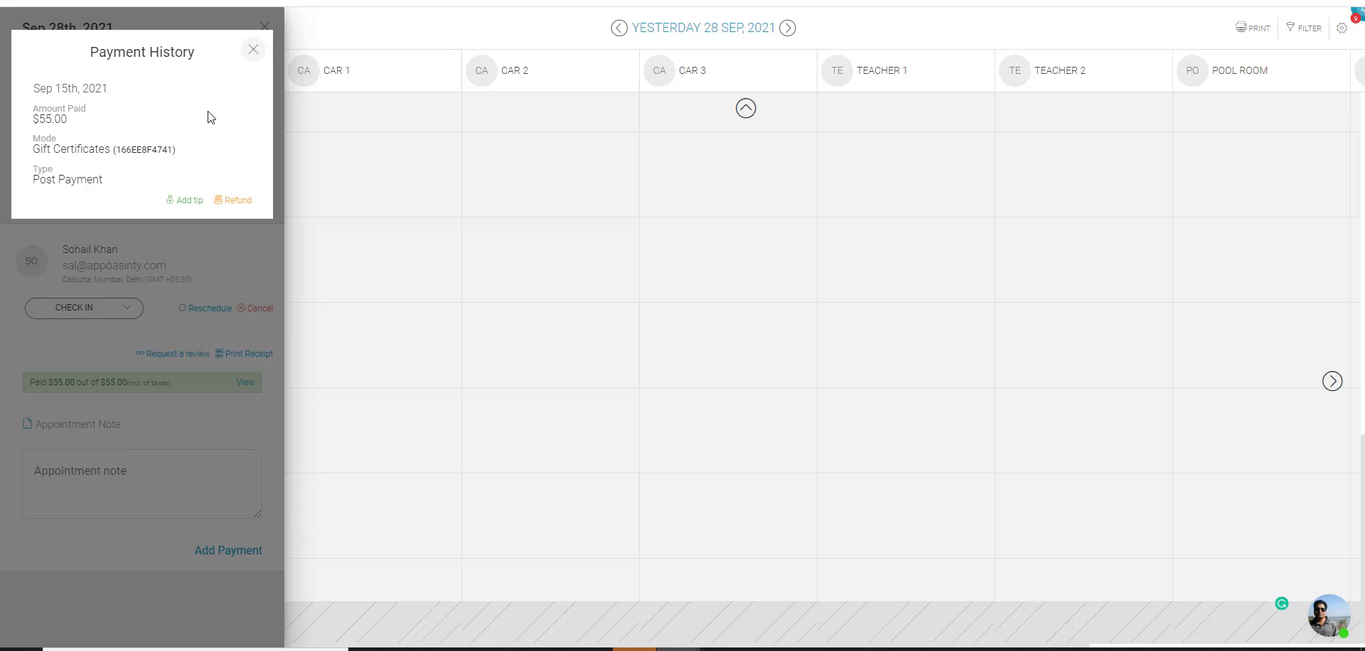
click(253, 49)
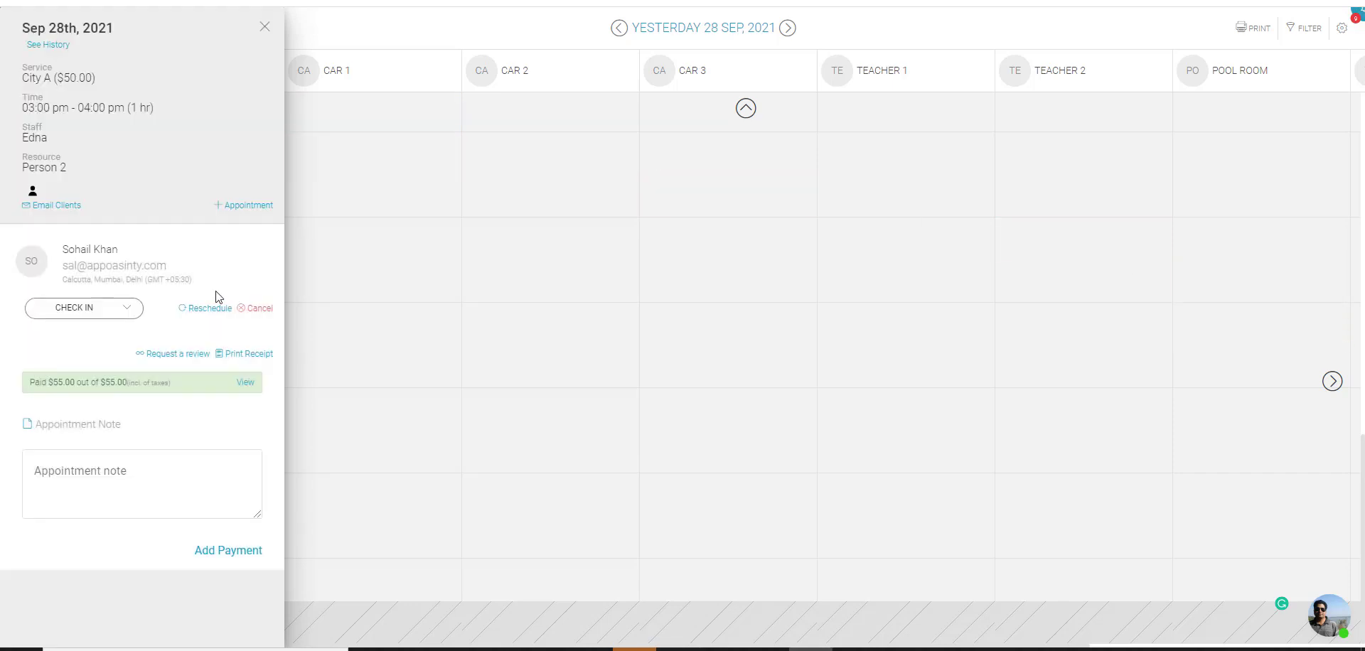
click(262, 27)
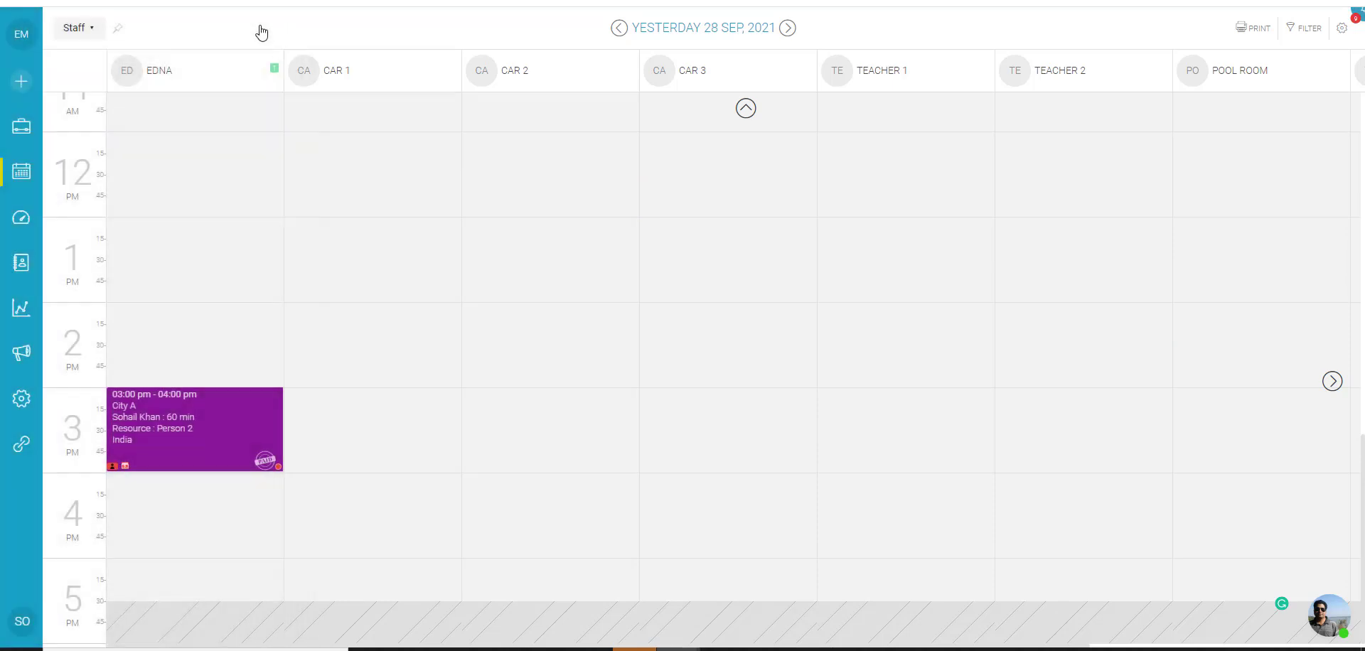
Step: Pin the staff view and browse the staff columns through to the last staff member
click(101, 36)
click(117, 32)
click(1328, 388)
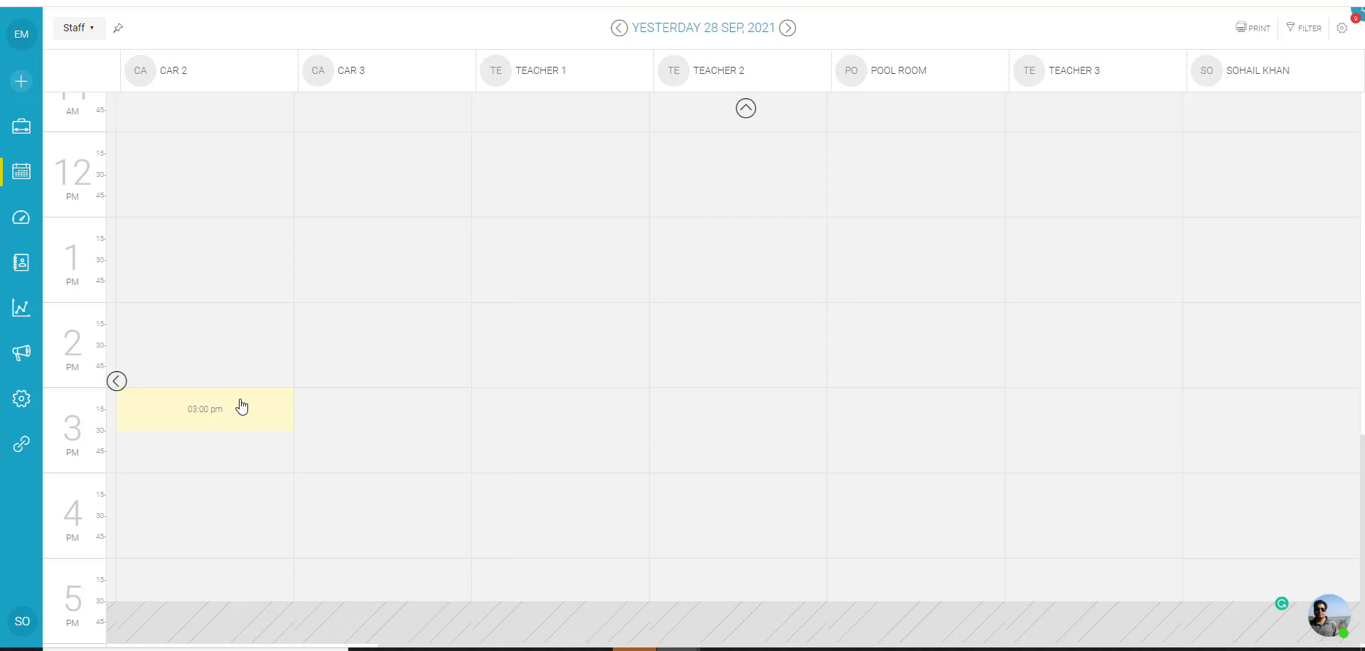
click(123, 386)
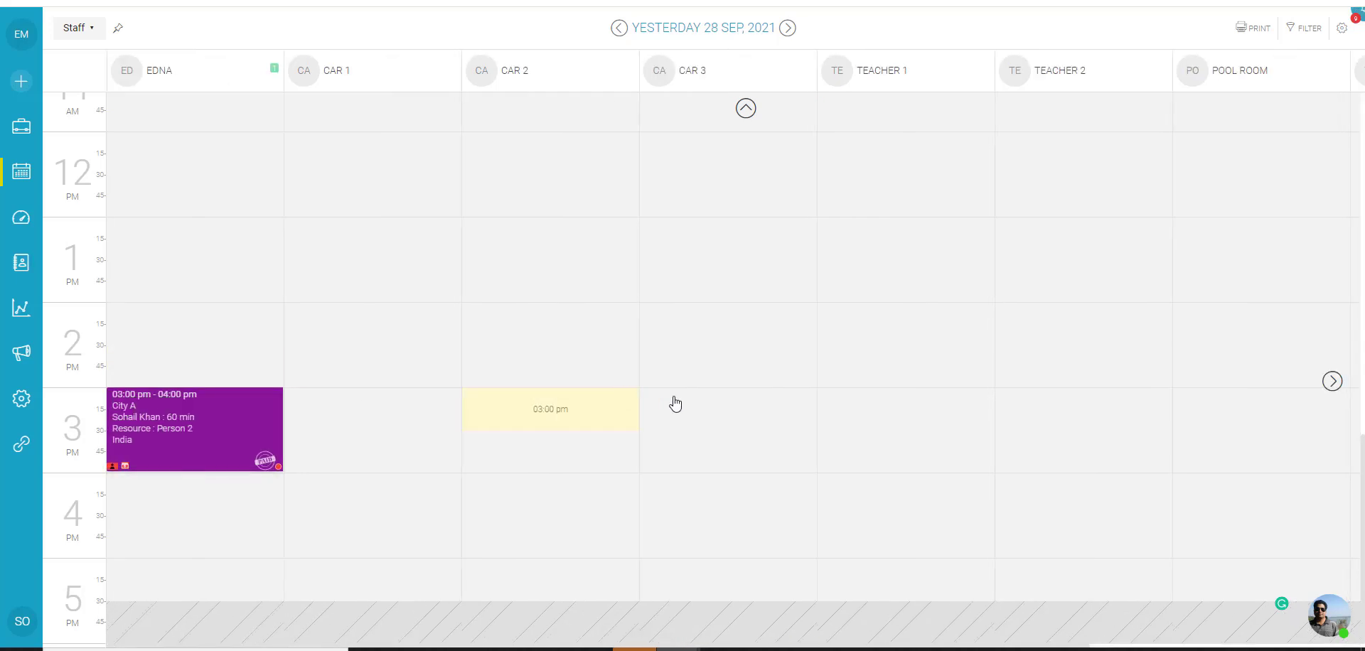
click(1332, 382)
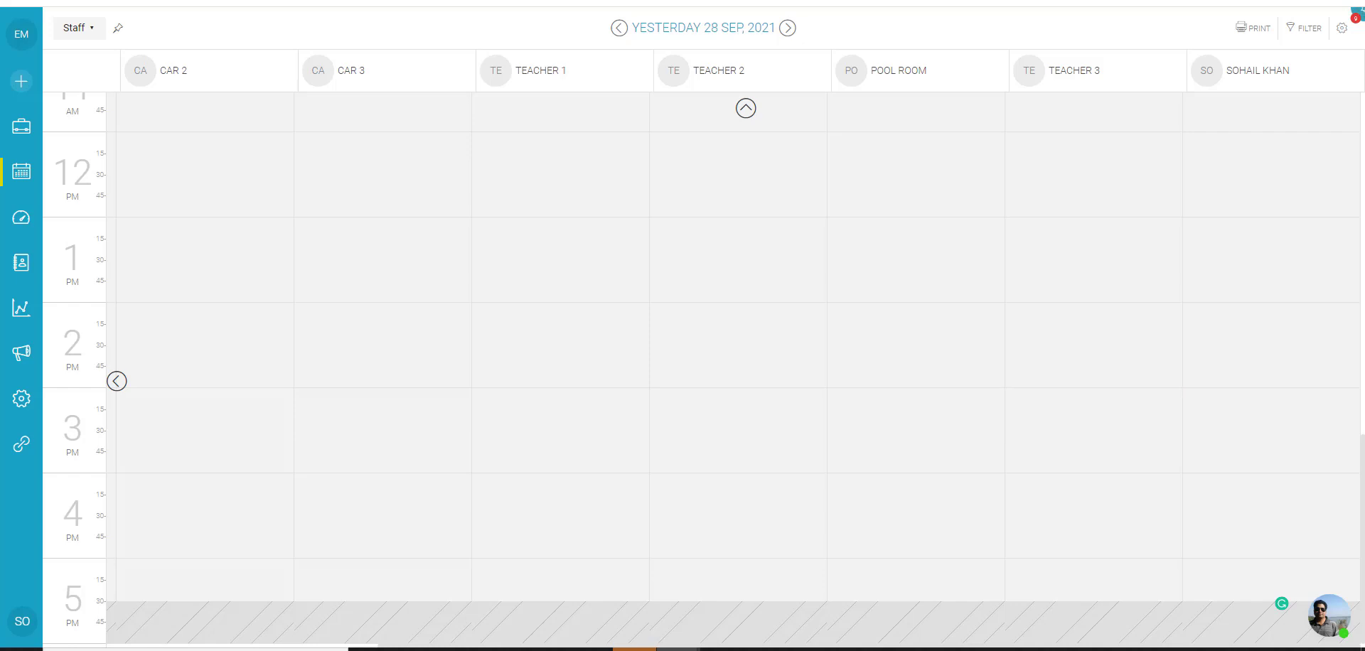
Step: Switch to the quick availability view and filter it by the CITY B service
click(90, 32)
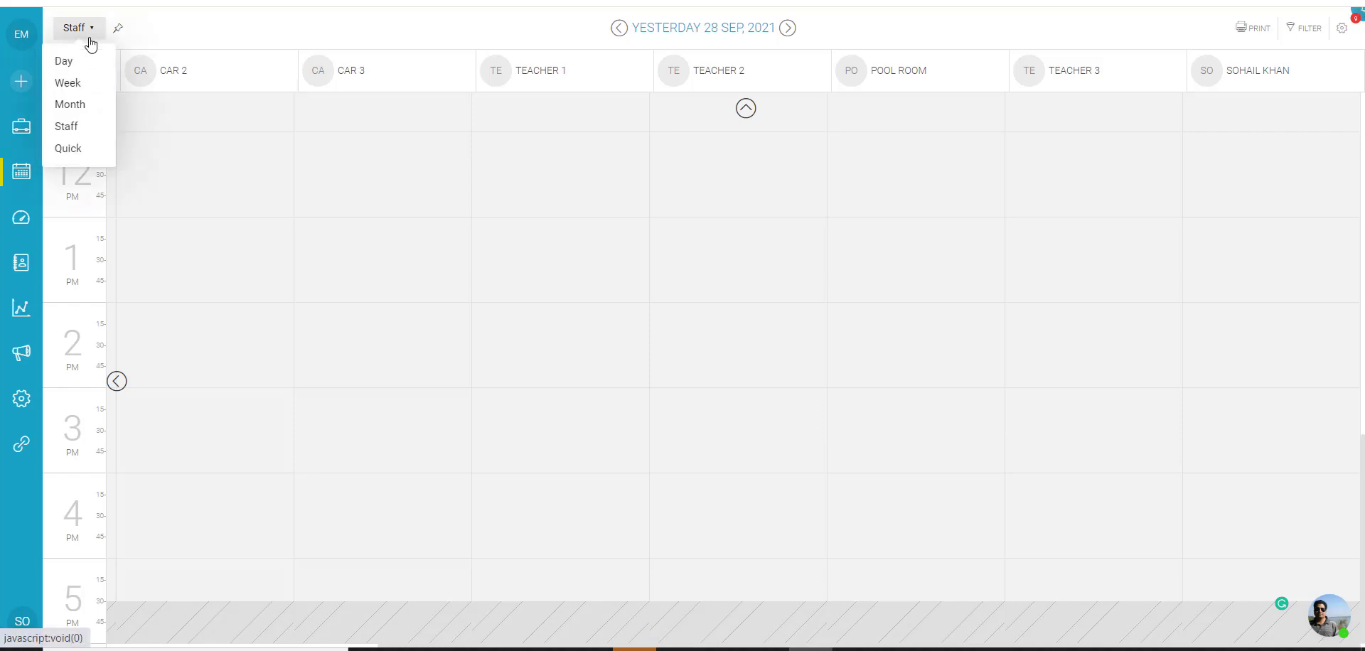
click(91, 147)
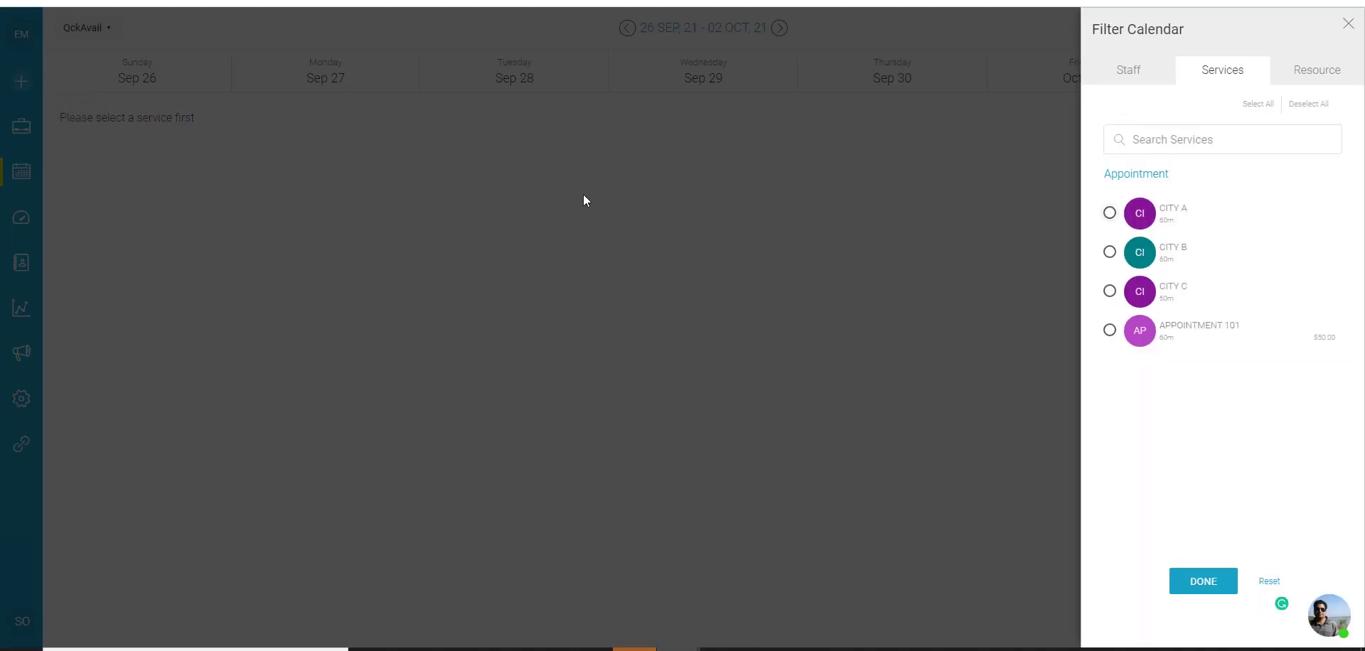
click(1109, 213)
click(1139, 77)
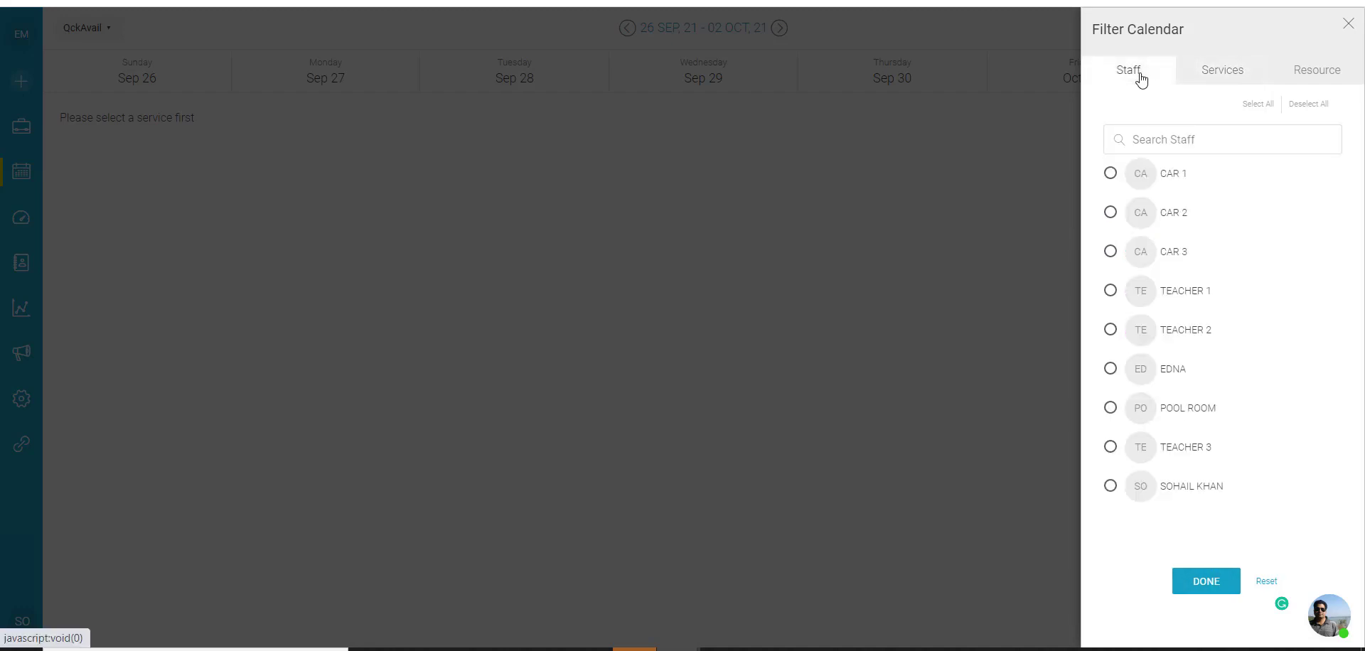
click(1201, 75)
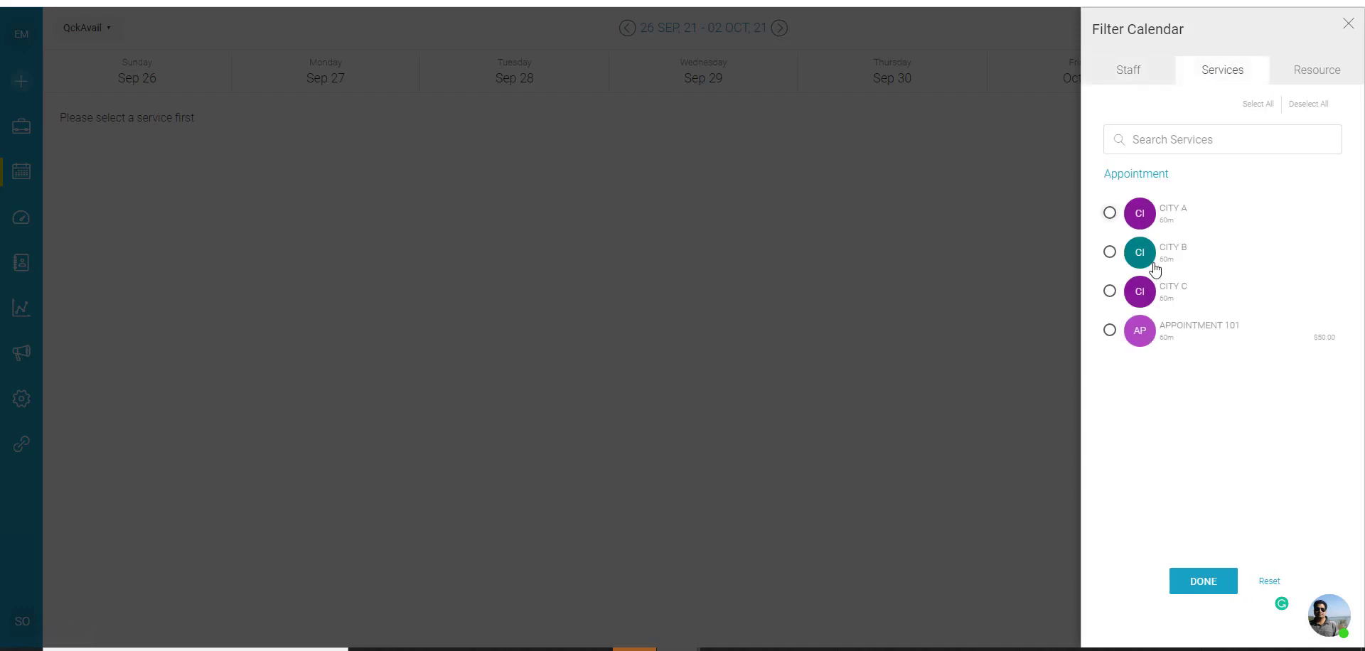
click(1111, 252)
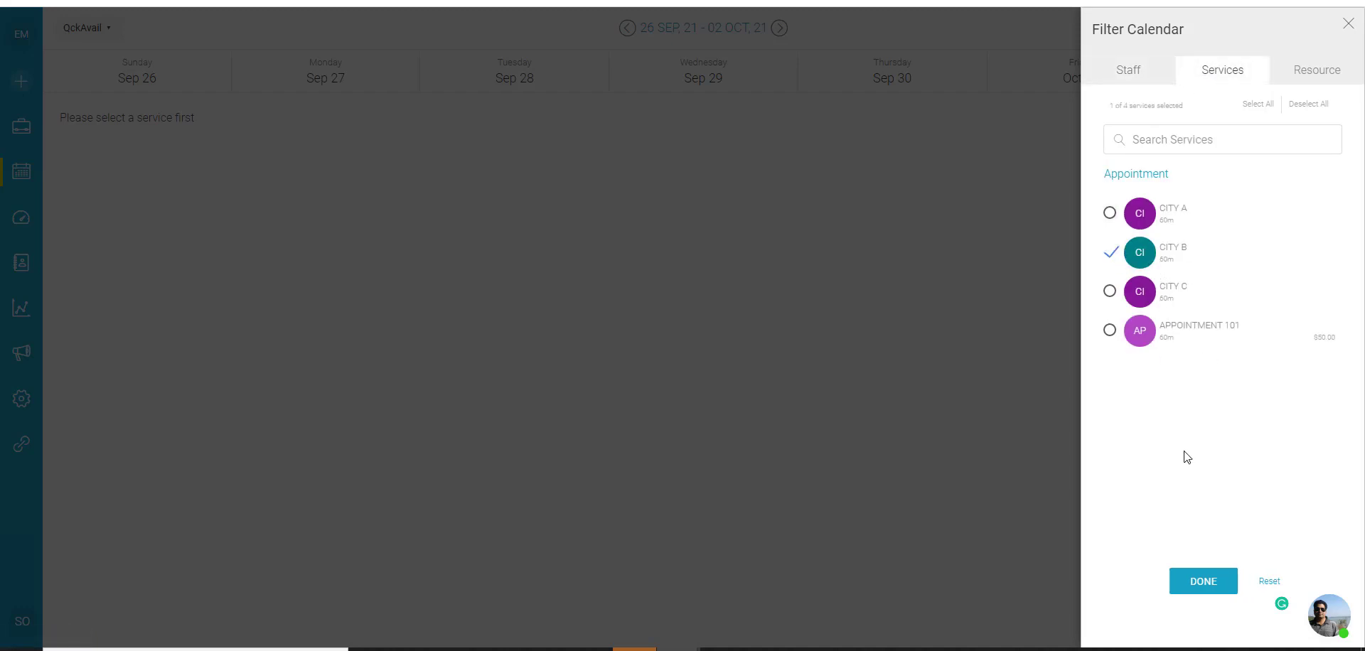
click(1210, 582)
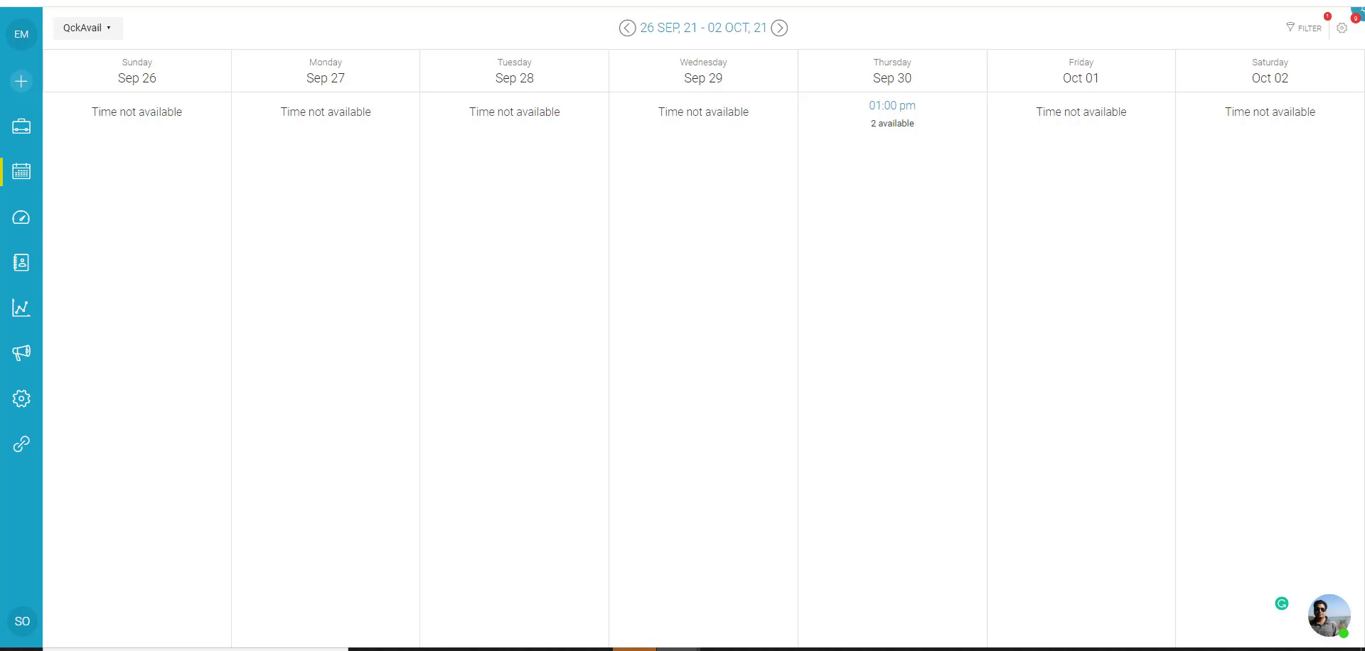
Step: Switch to the month view and group its appointments by service
click(101, 37)
click(100, 36)
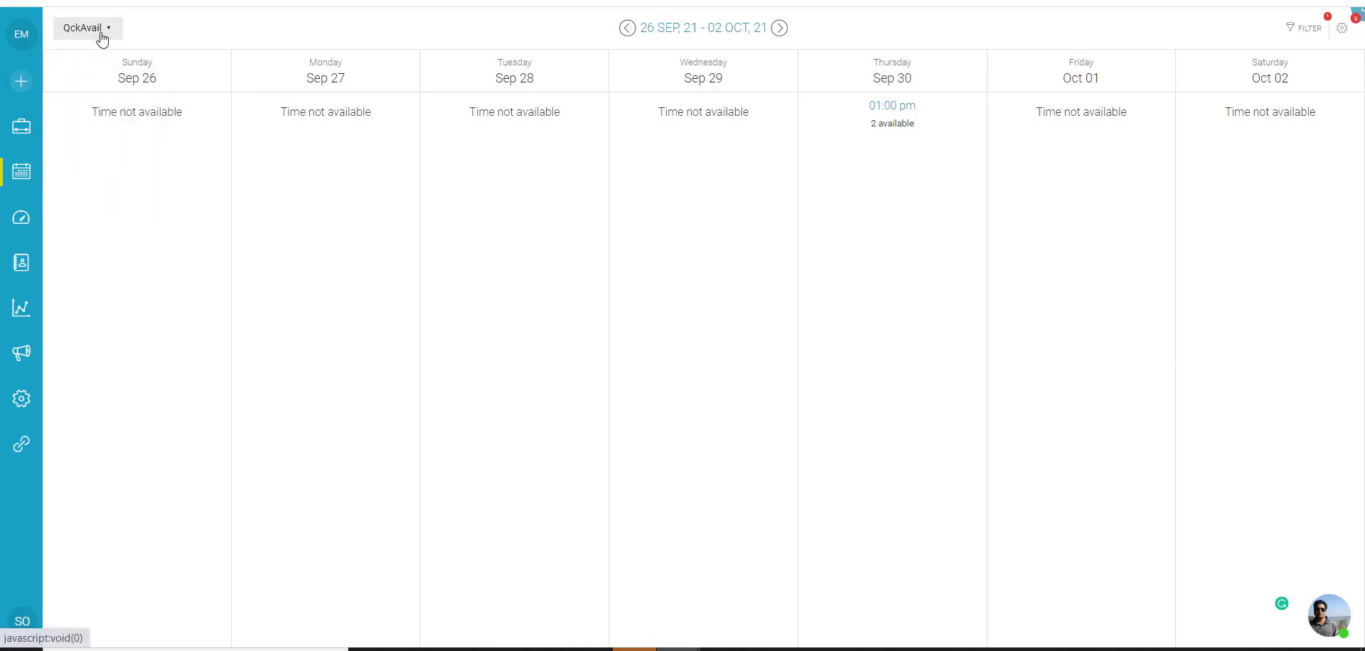
click(93, 38)
click(84, 104)
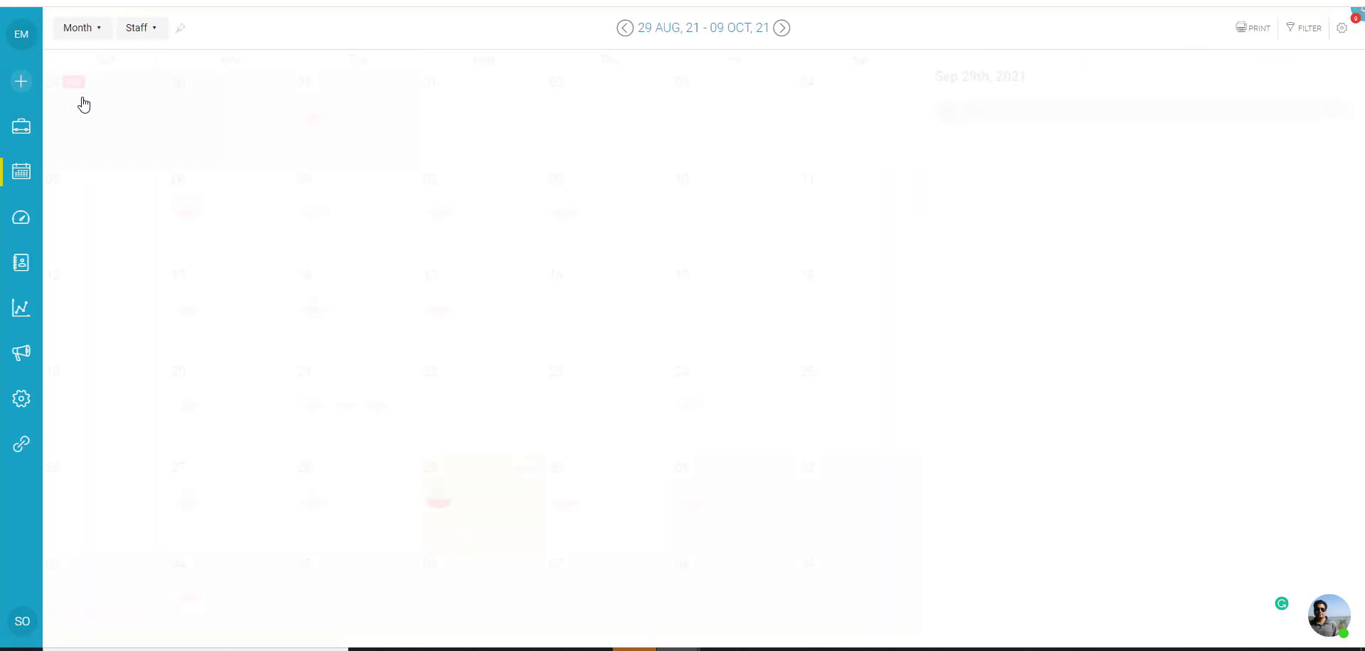
click(142, 28)
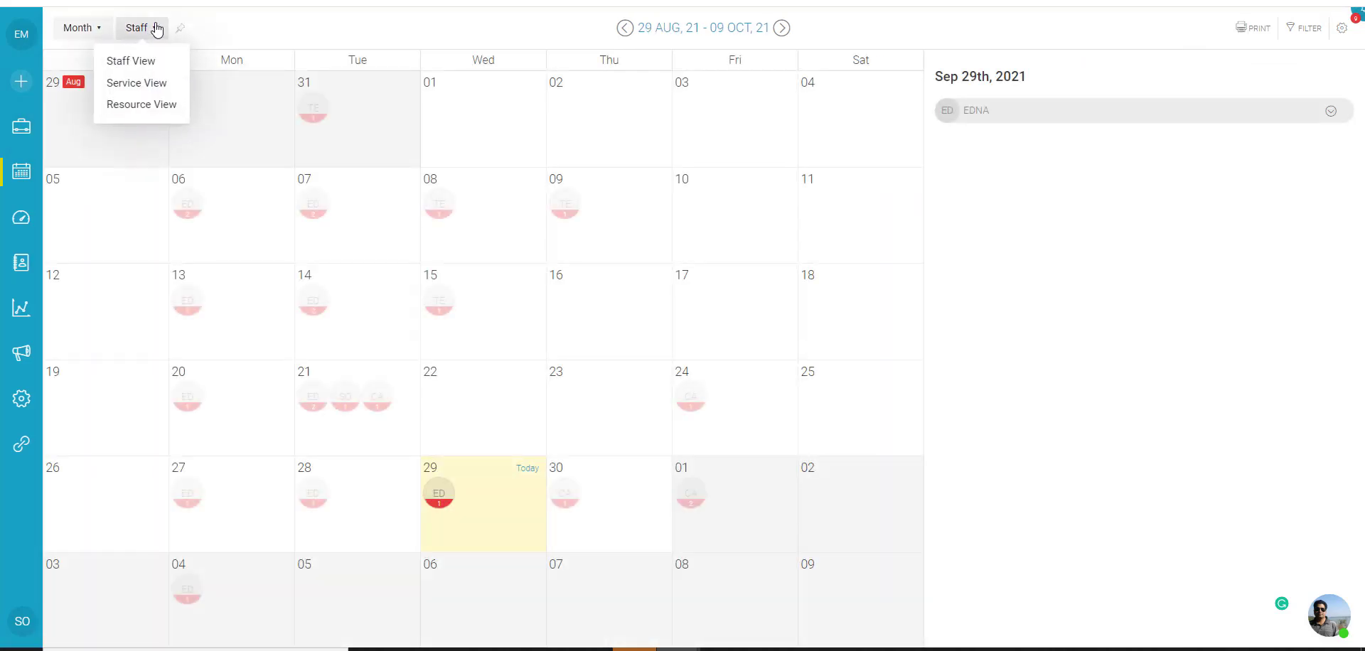
click(153, 89)
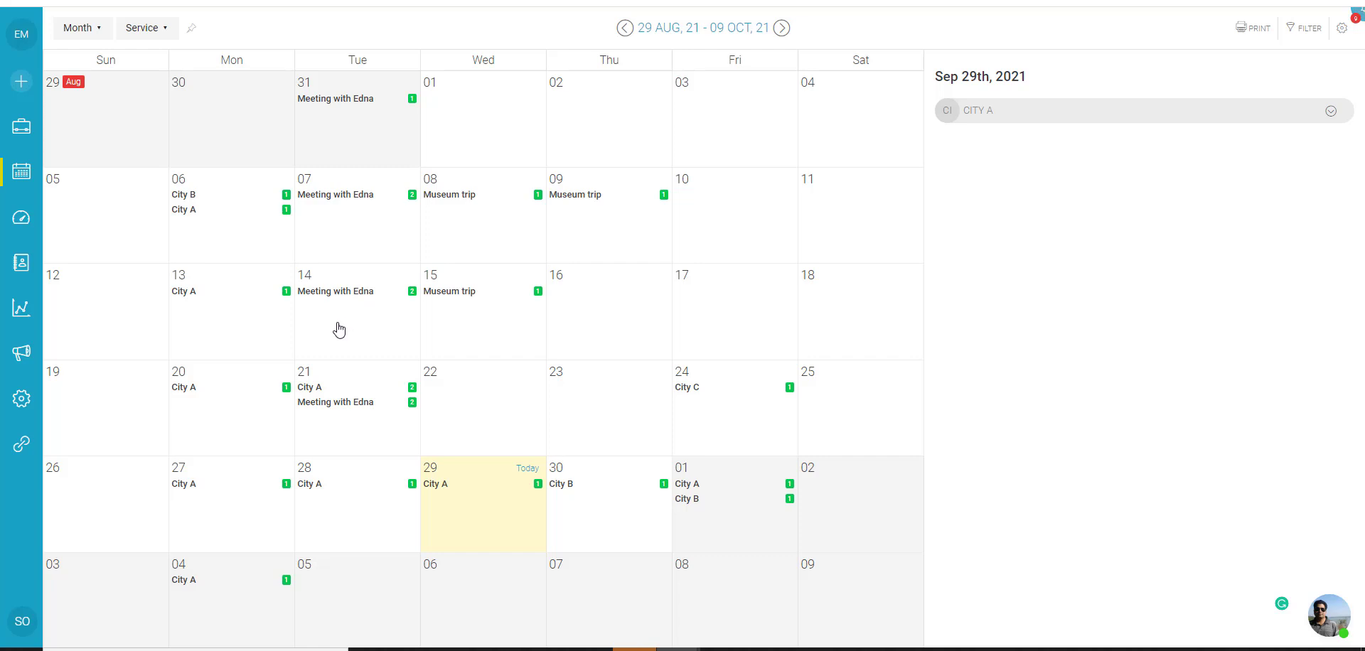
Step: Return the month to the staff view, view the details of the 02:00 pm meeting on 21 September, and close them
click(150, 29)
click(158, 59)
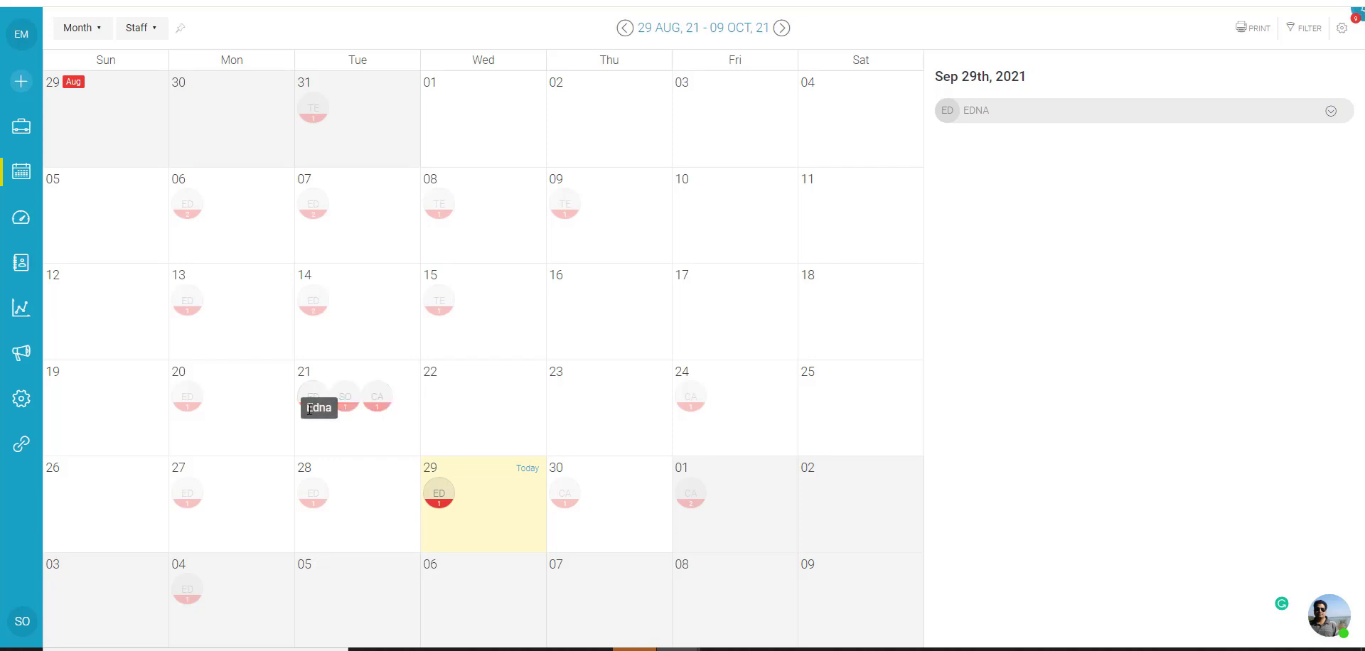
click(365, 427)
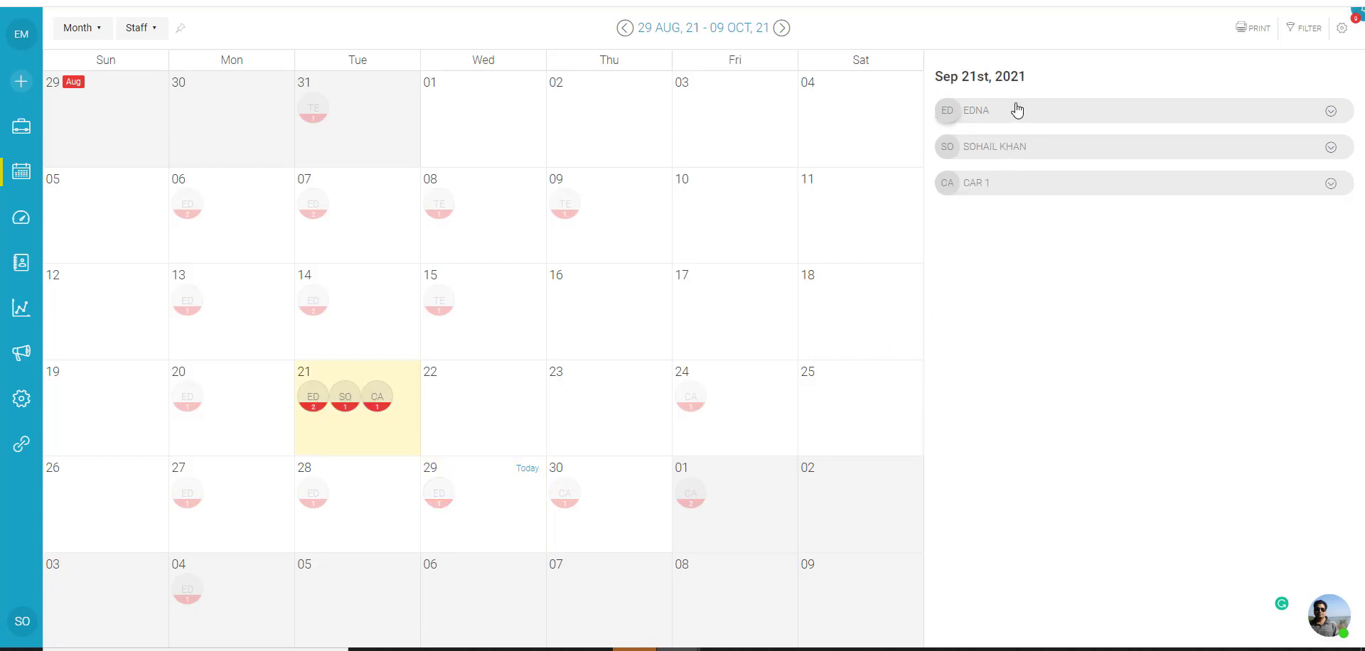
click(1024, 147)
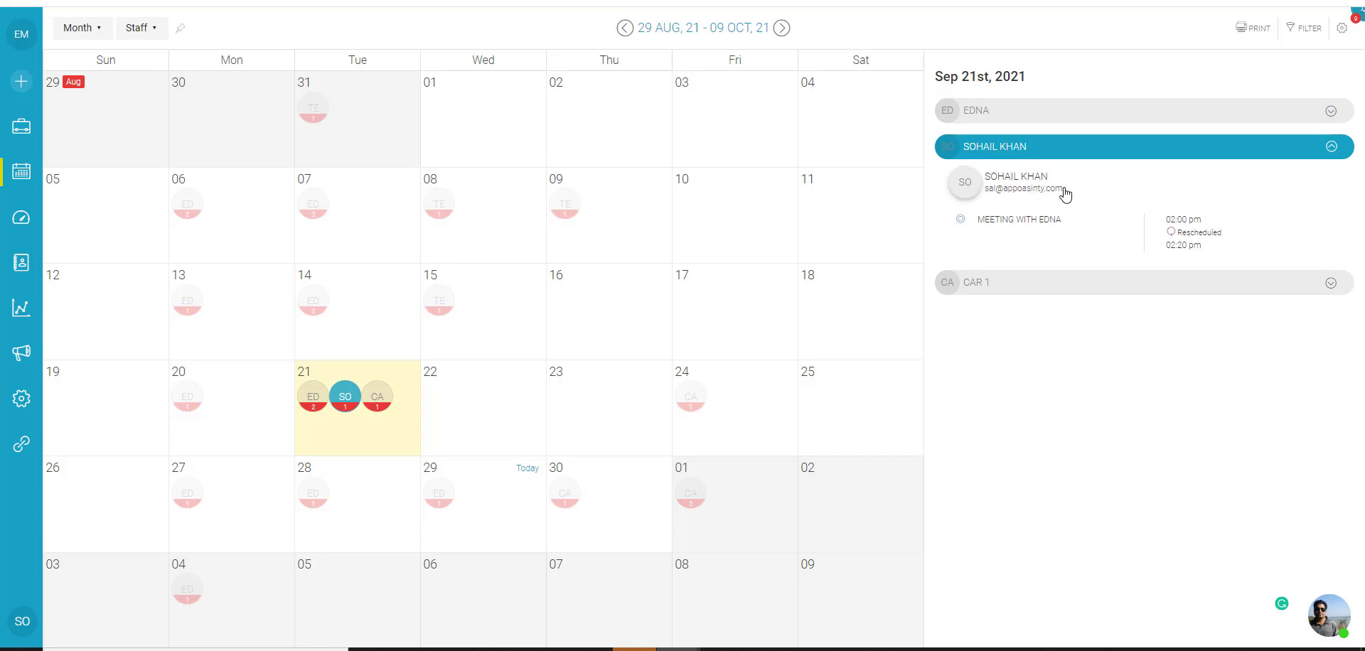
click(1107, 192)
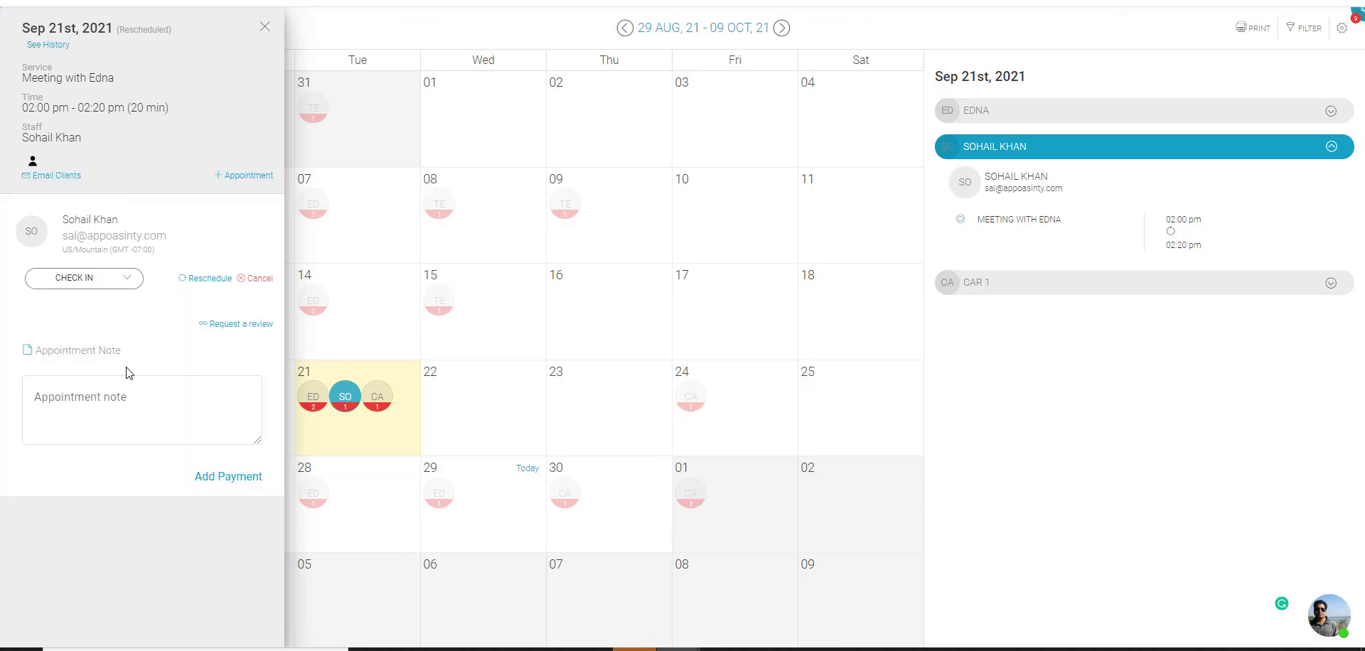
click(126, 396)
click(262, 28)
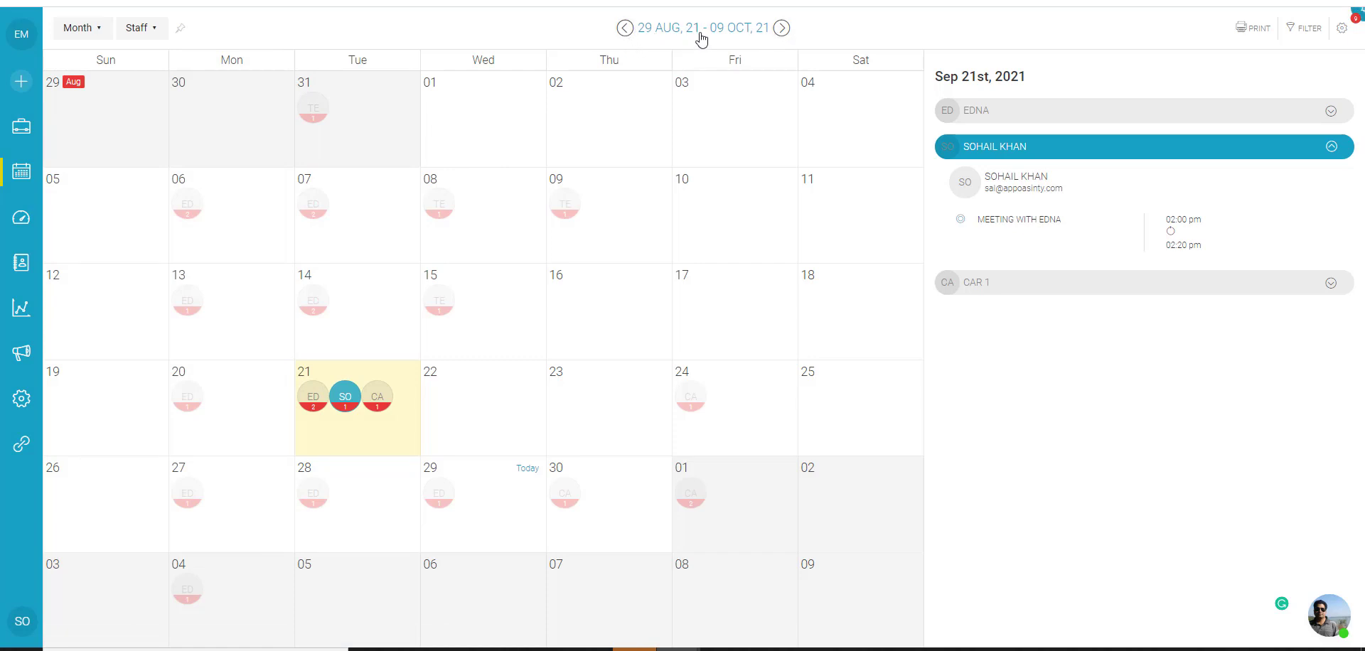
Step: Move the month calendar to 5 October 2021 and switch to the week view
click(700, 35)
click(844, 52)
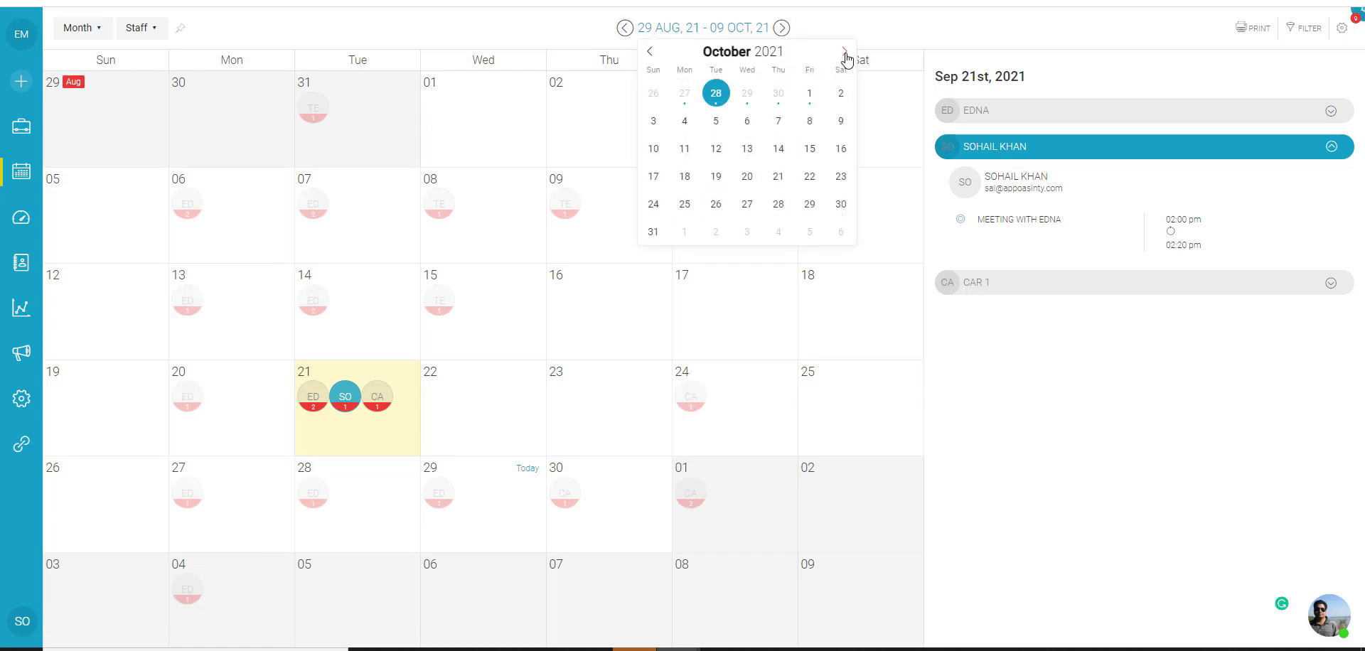
click(715, 121)
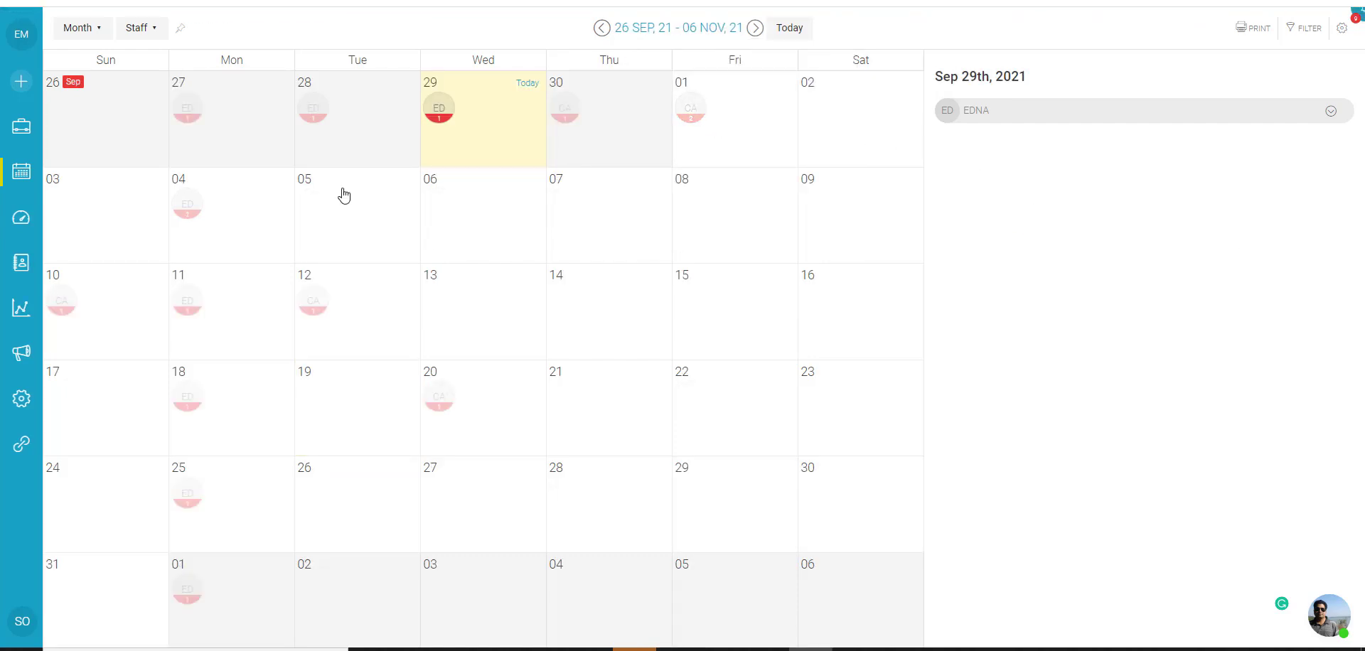
click(93, 28)
click(100, 85)
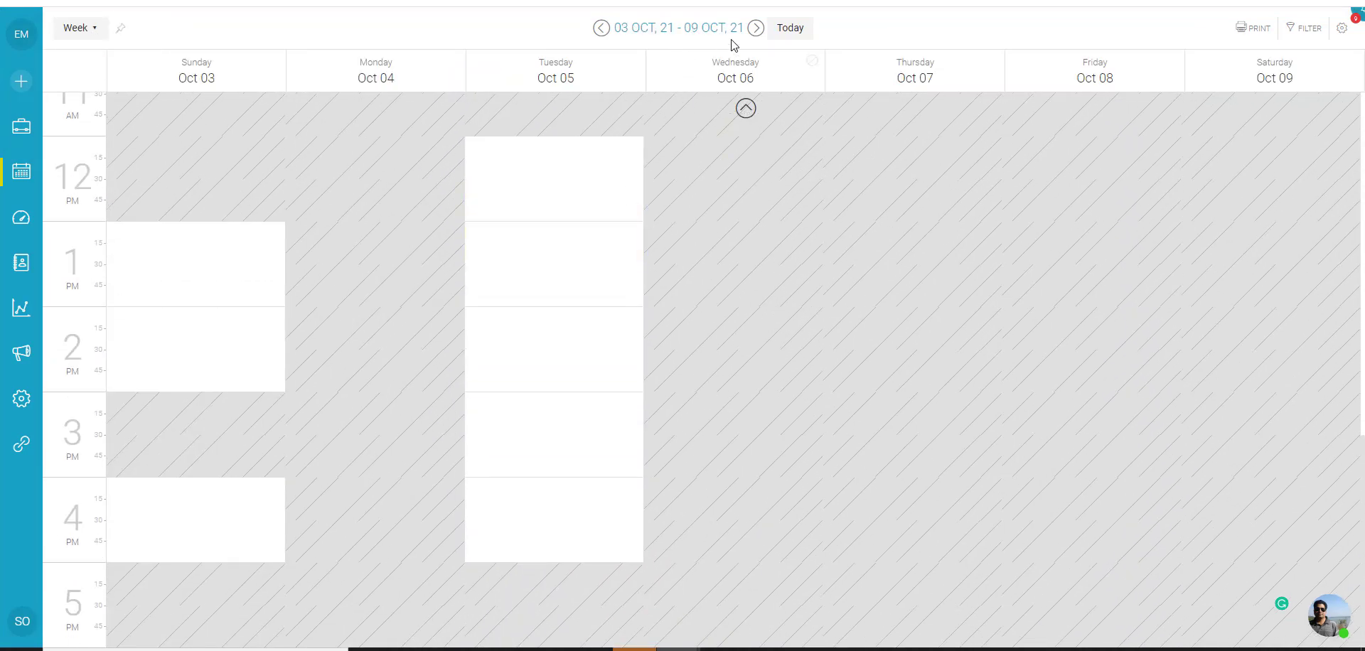
Step: Show the week containing 28 September 2021 and look over its appointments
click(711, 29)
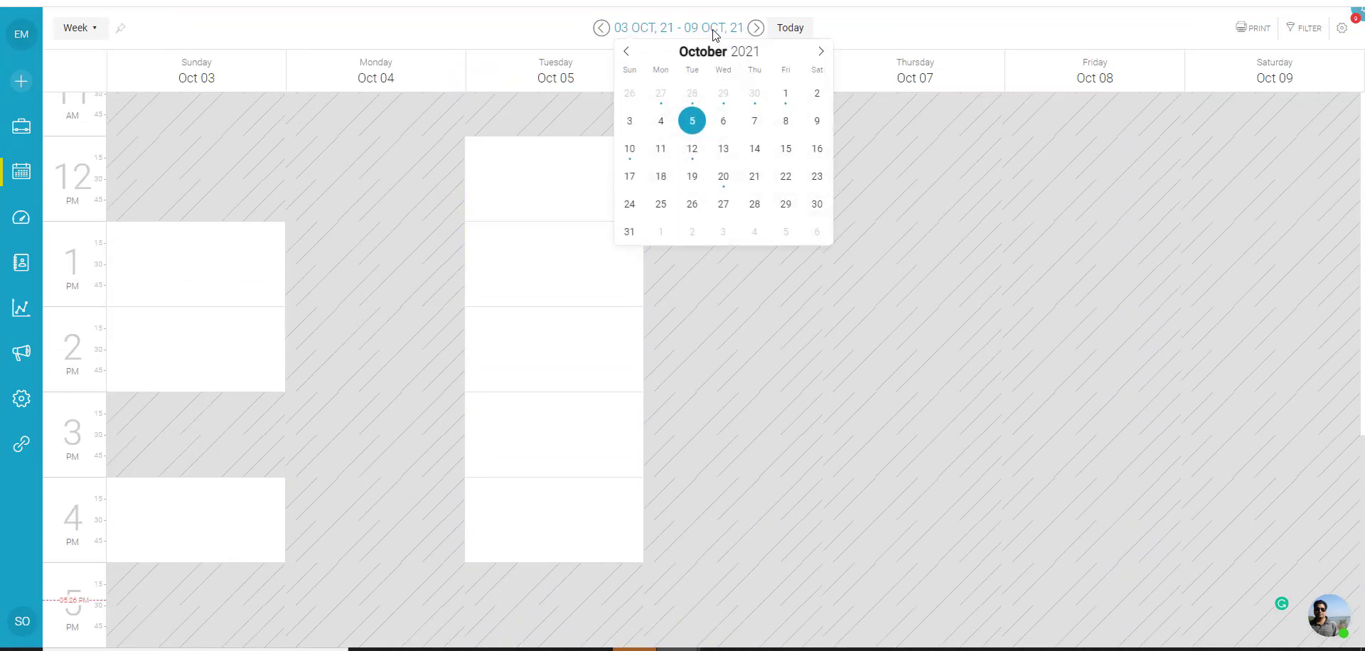
click(693, 95)
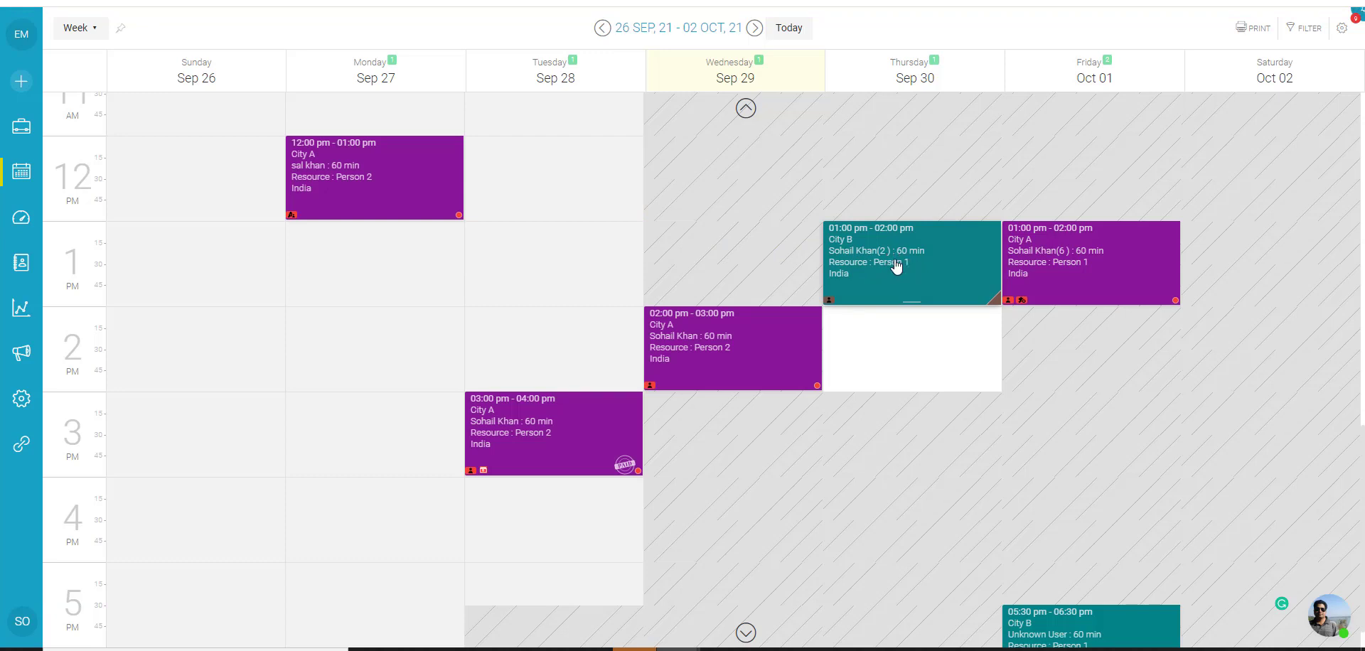
scroll(786, 165, up, 1)
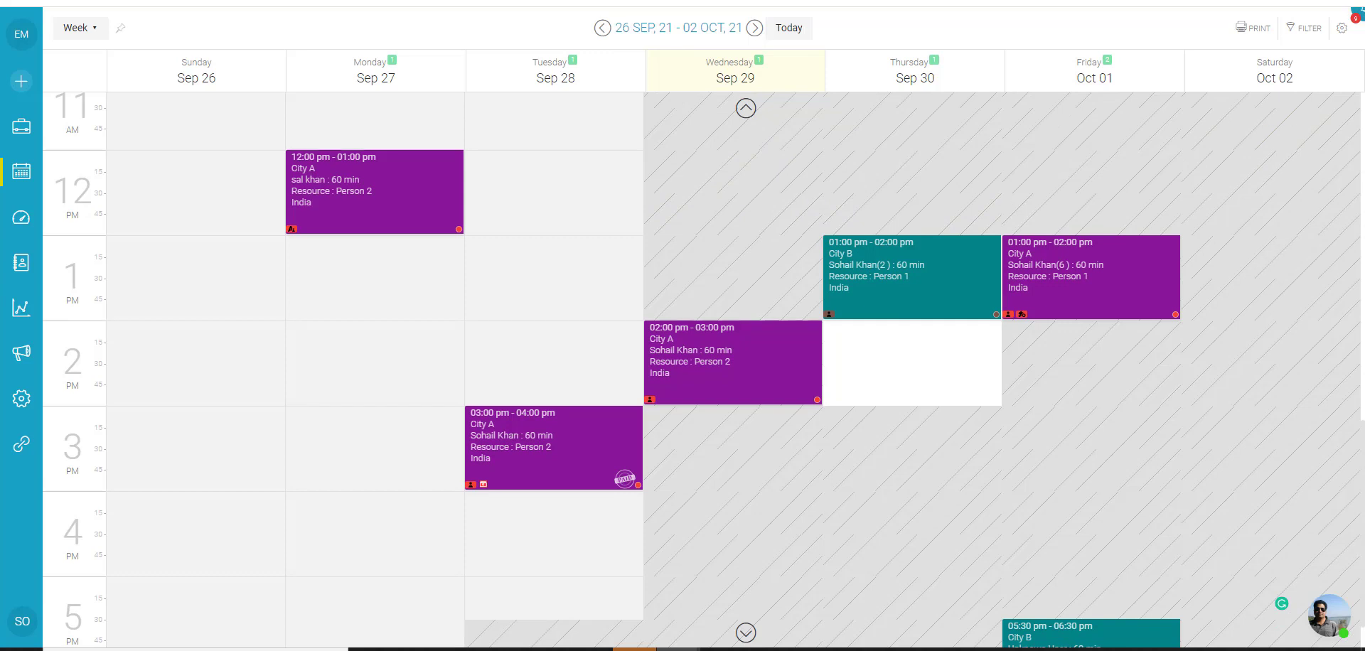
Step: Go to the following week, view the 5 October City A appointment assigned to person 4, and close its details
click(756, 31)
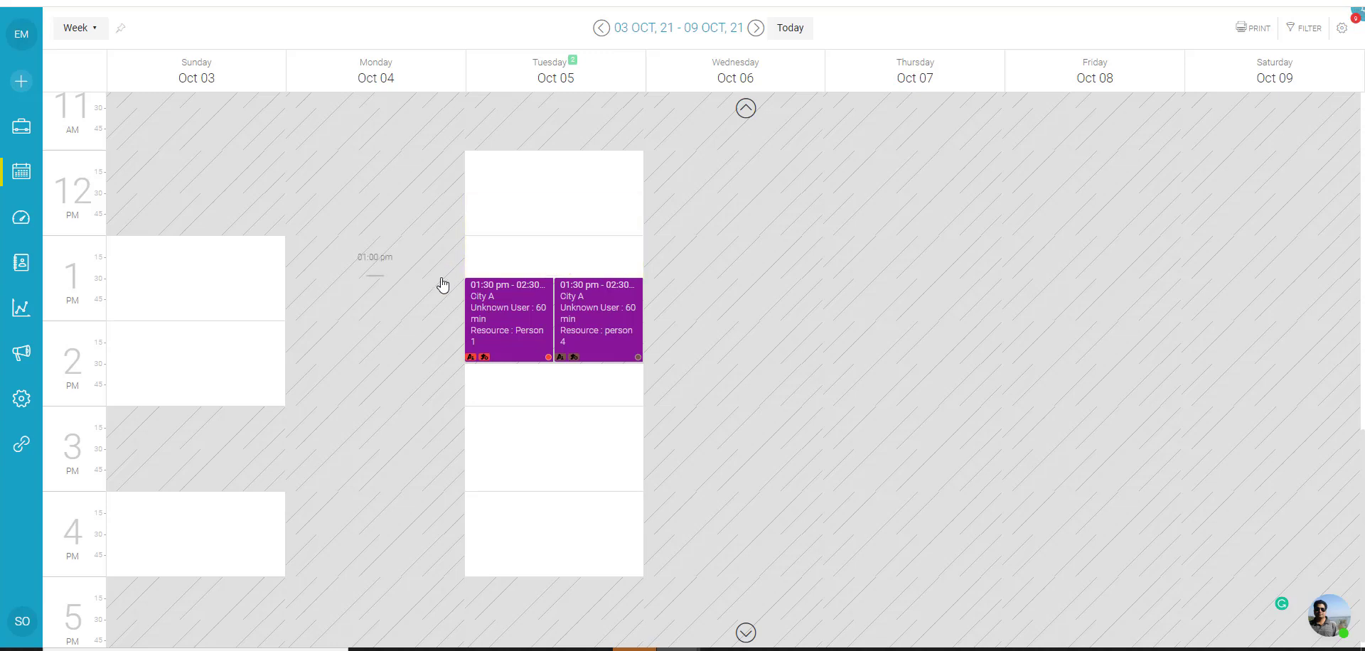
mouse_move(495, 322)
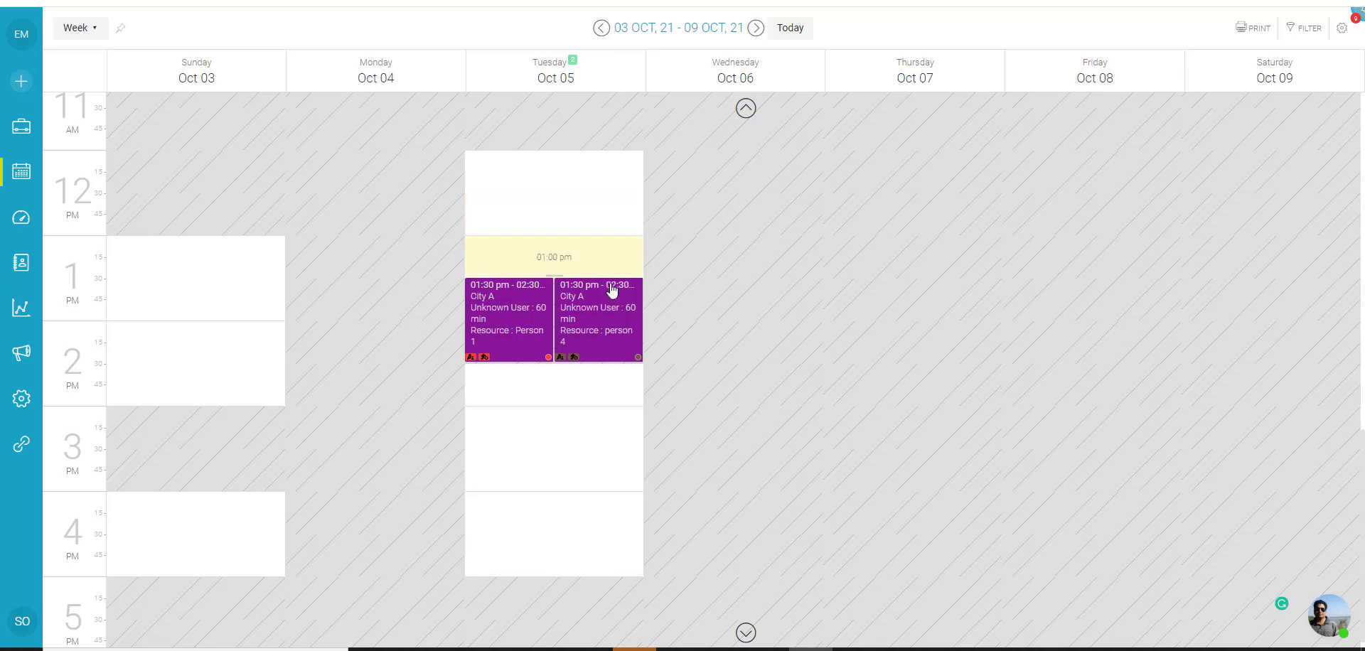
click(607, 312)
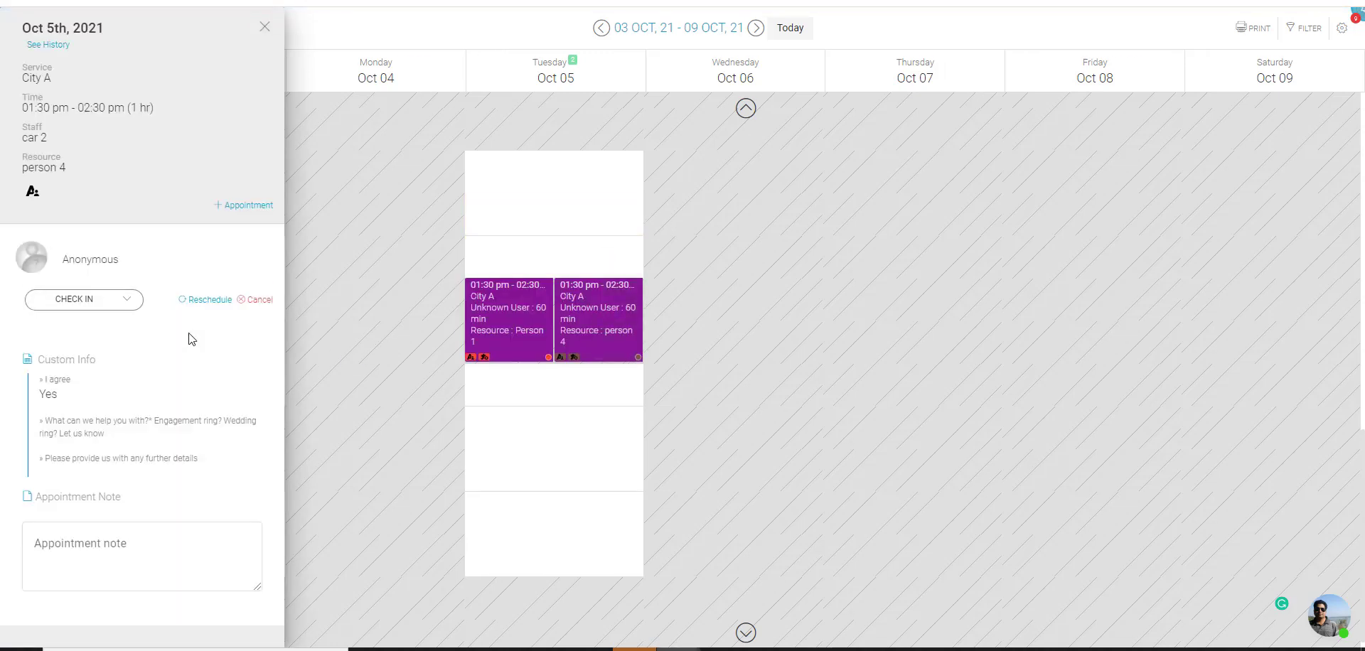
click(264, 27)
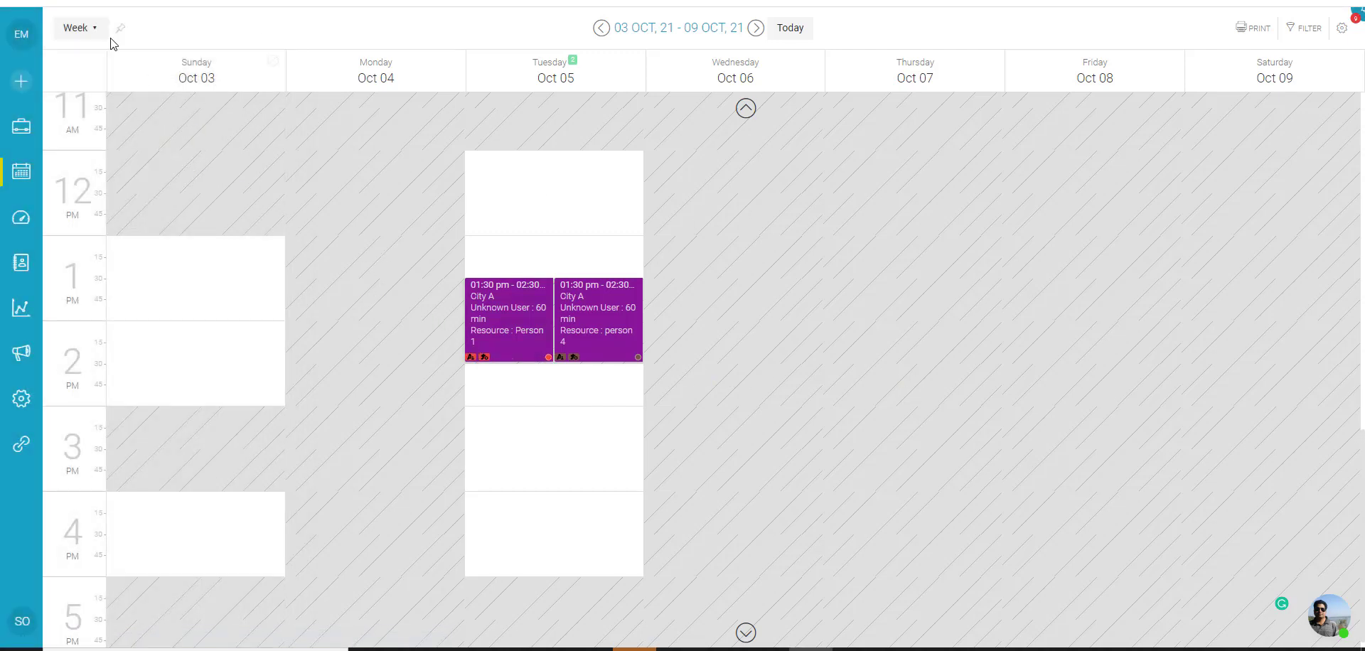
Step: Switch to the day view and show the appointments for 5 October 2021
click(90, 27)
click(84, 58)
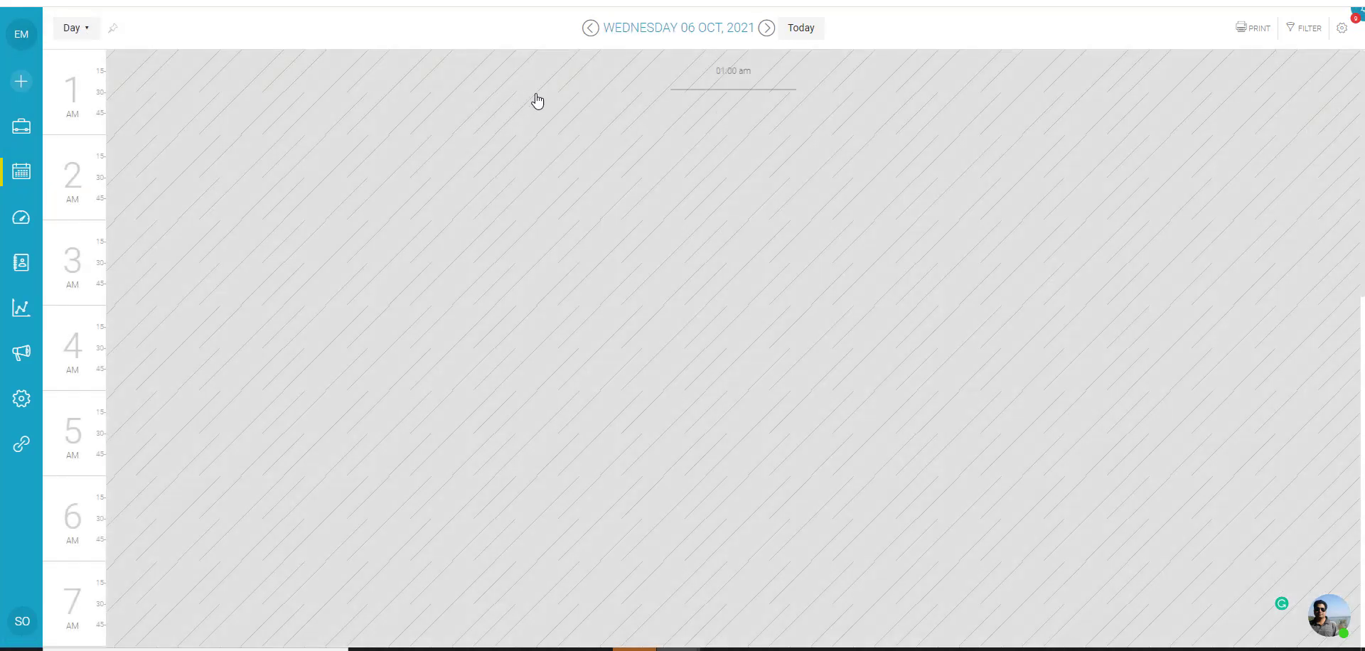
scroll(533, 100, down, 10)
click(713, 35)
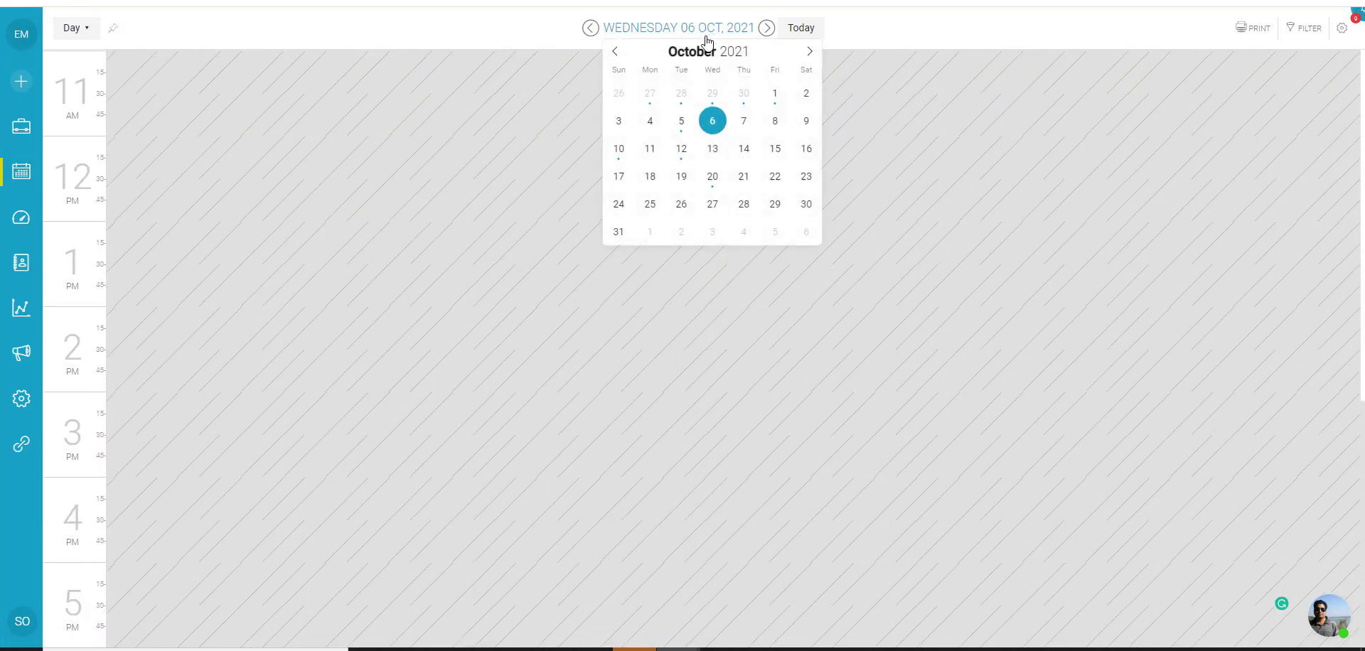
click(681, 122)
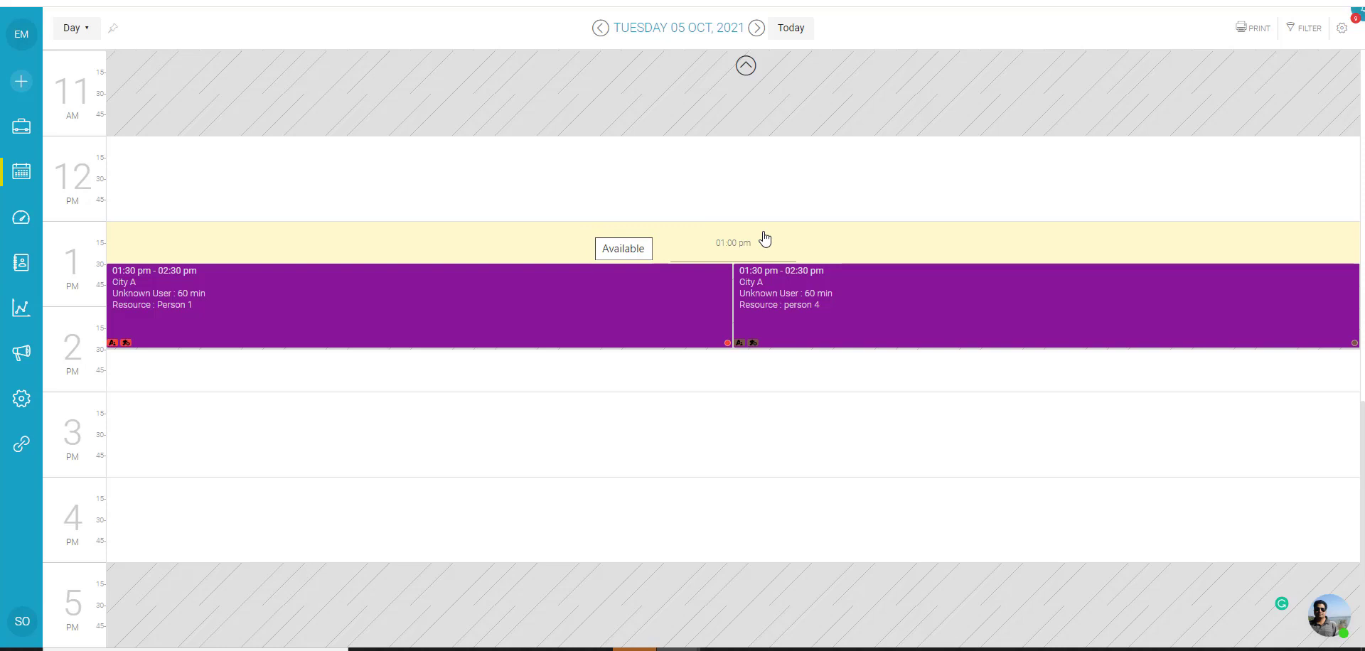
Step: Open the choice of calendar views from the day view
click(84, 31)
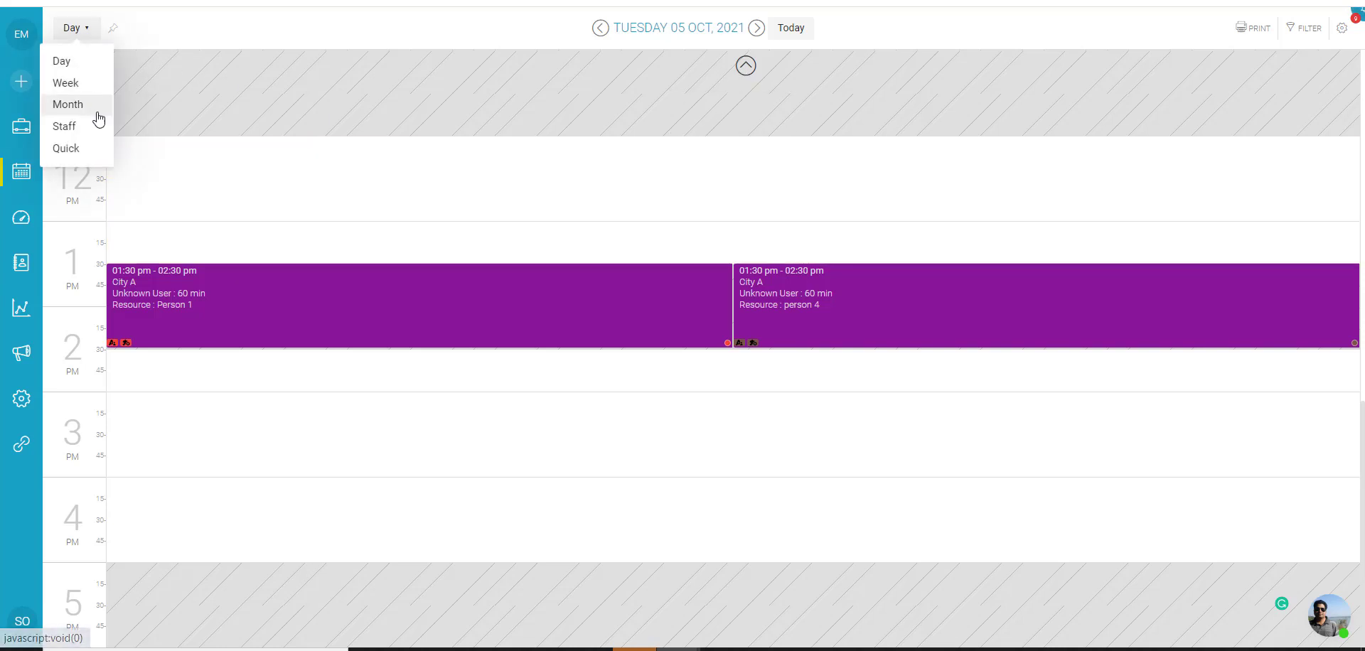